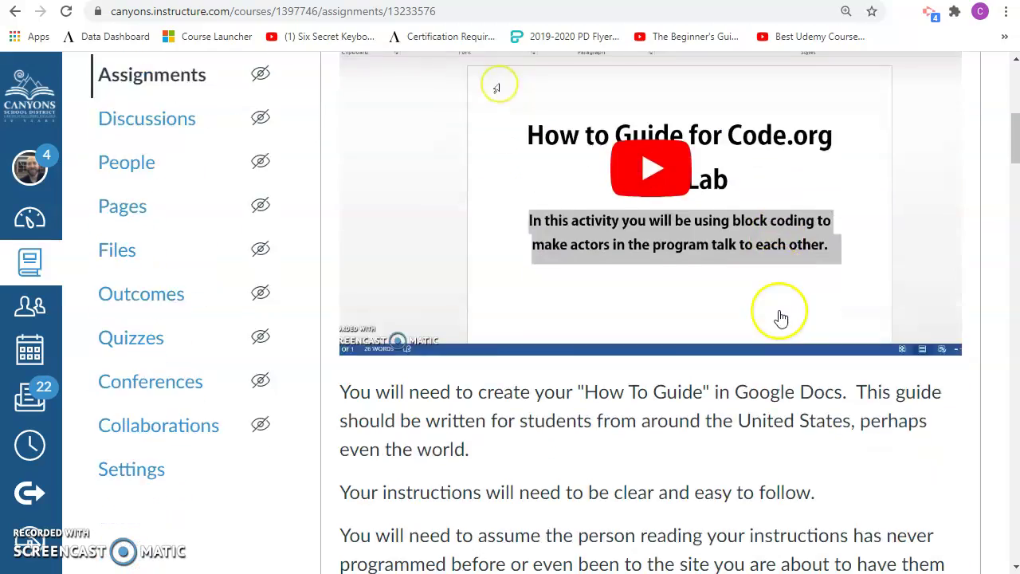
- Review the Canvas assignment's guide requirements, formatting features, example guide and list of coding site links
{"action": "scroll", "coordinate": [740, 406], "scroll_direction": "down", "scroll_amount": 1}
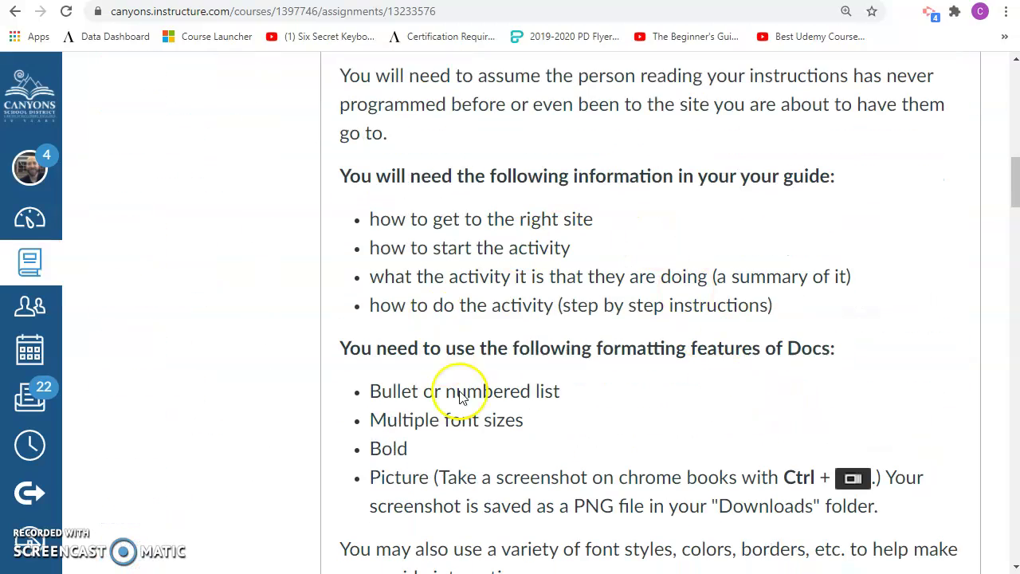
{"action": "scroll", "coordinate": [698, 462], "scroll_direction": "down", "scroll_amount": 9}
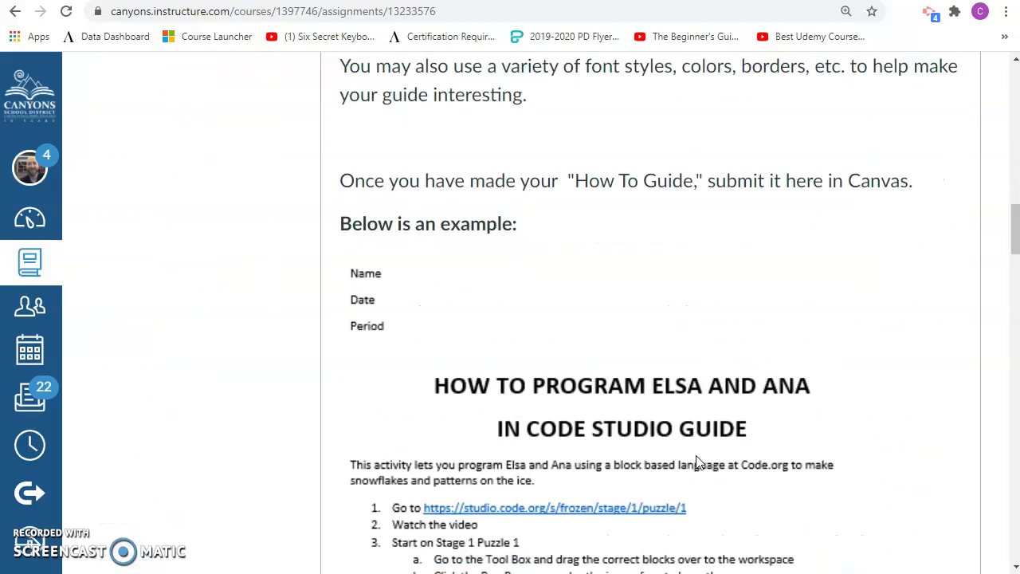
{"action": "scroll", "coordinate": [567, 245], "scroll_direction": "down", "scroll_amount": 1}
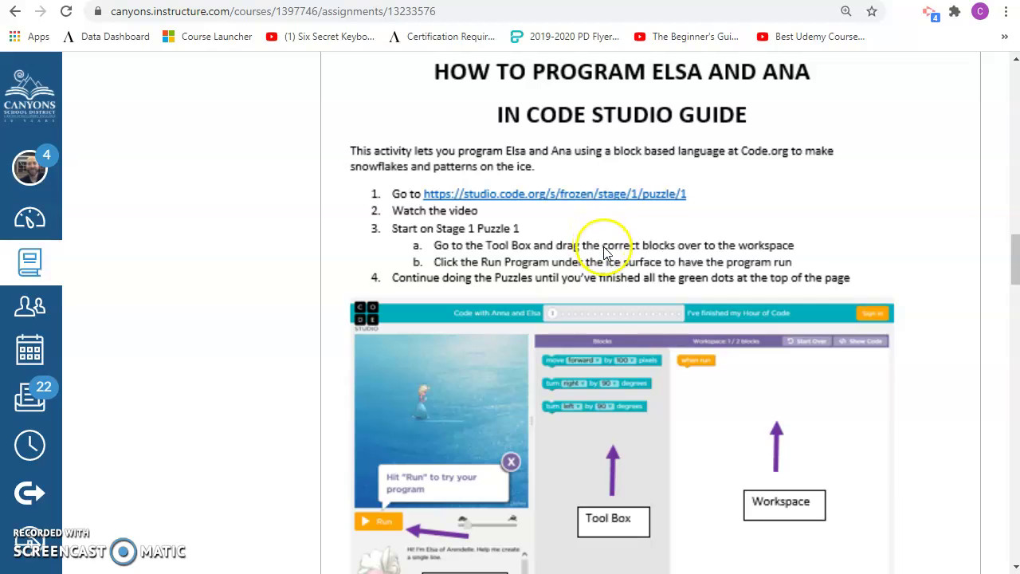
{"action": "scroll", "coordinate": [673, 373], "scroll_direction": "down", "scroll_amount": 4}
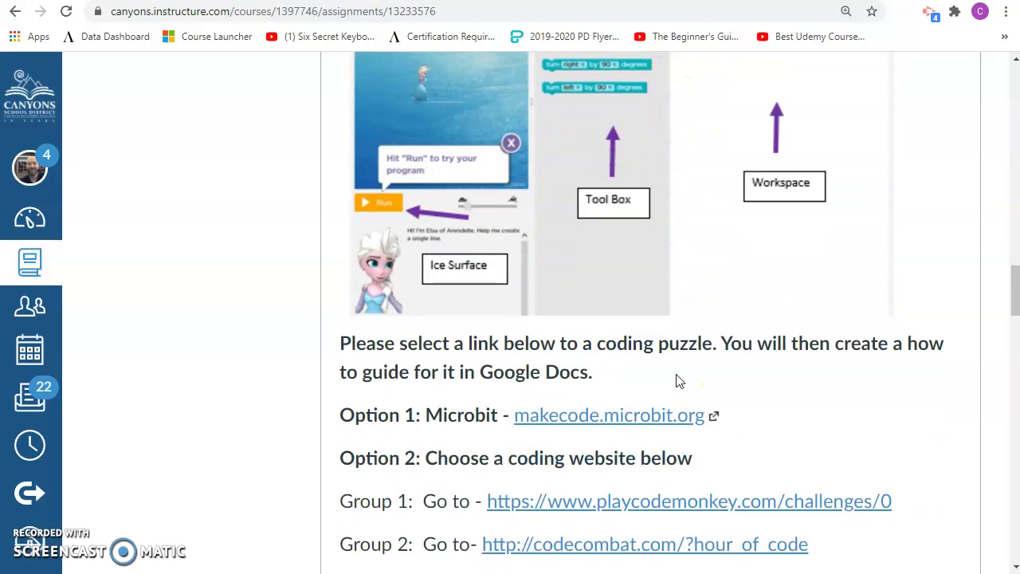
{"action": "scroll", "coordinate": [677, 380], "scroll_direction": "down", "scroll_amount": 1}
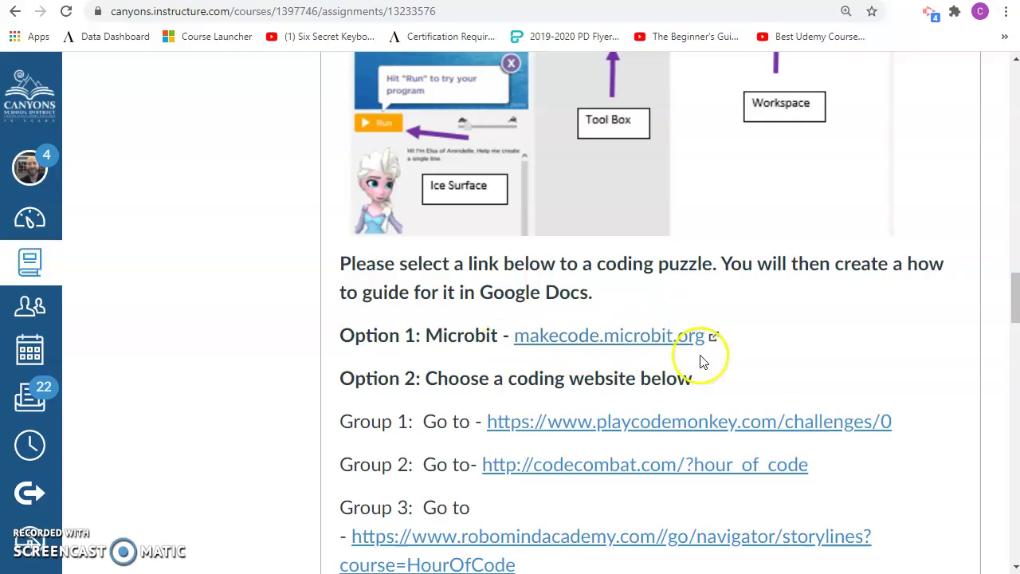
{"action": "scroll", "coordinate": [701, 403], "scroll_direction": "down", "scroll_amount": 8}
{"action": "scroll", "coordinate": [658, 396], "scroll_direction": "down", "scroll_amount": 8}
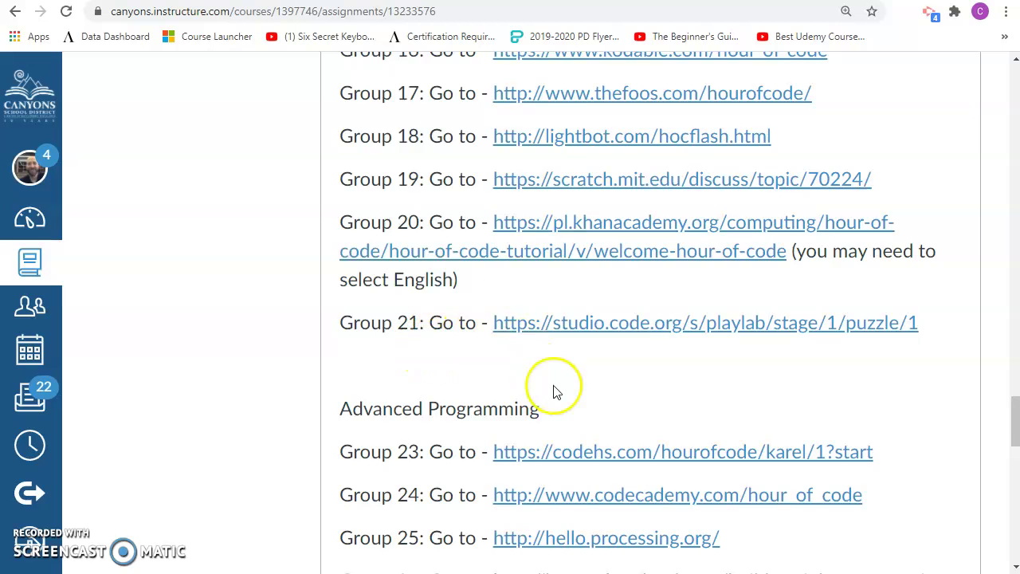
- Open the Group 21 Play Lab puzzle link from the assignment and dismiss its introduction video
{"action": "scroll", "coordinate": [550, 383], "scroll_direction": "down", "scroll_amount": 1}
{"action": "left_click", "coordinate": [600, 243]}
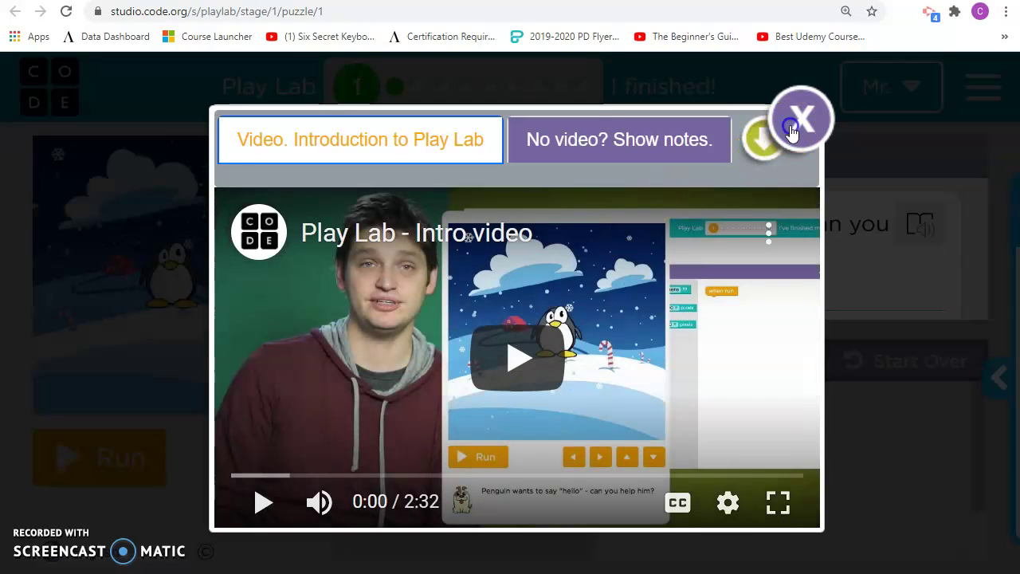
{"action": "left_click", "coordinate": [793, 119]}
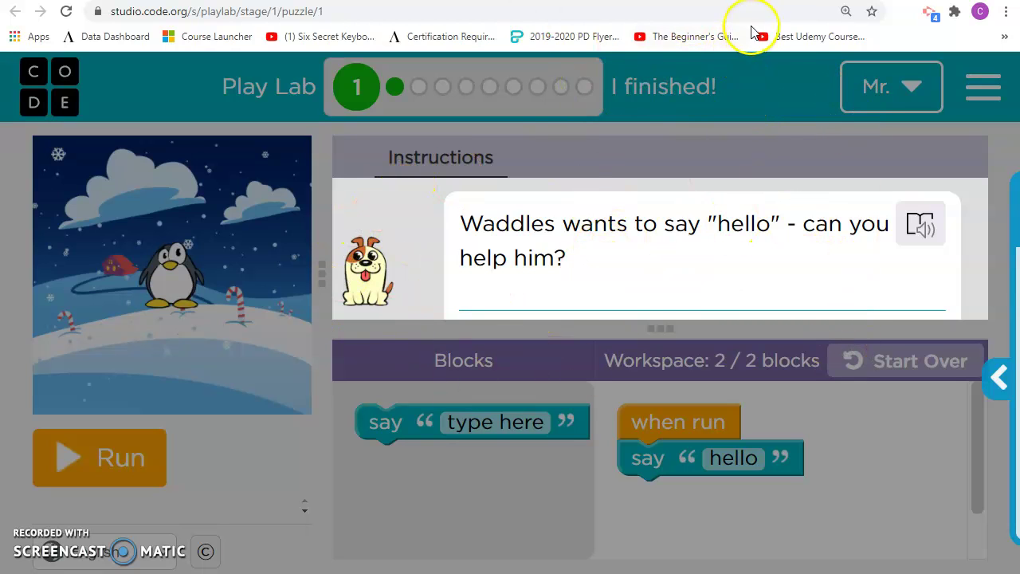
- Open a new browser tab and create a blank document in Google Docs
{"action": "key", "text": "ctrl+t"}
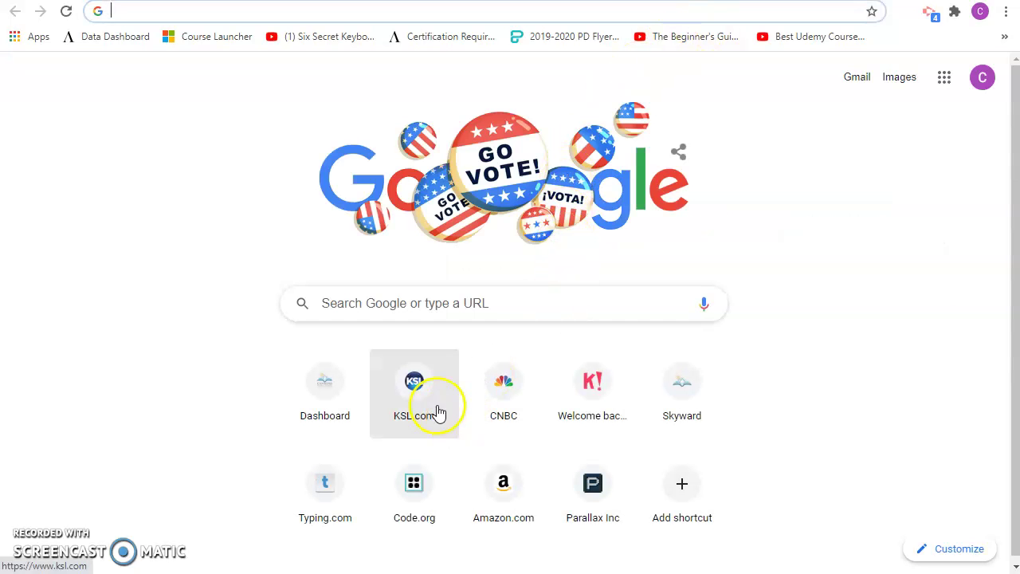
{"action": "left_click", "coordinate": [941, 86]}
{"action": "left_click", "coordinate": [867, 226]}
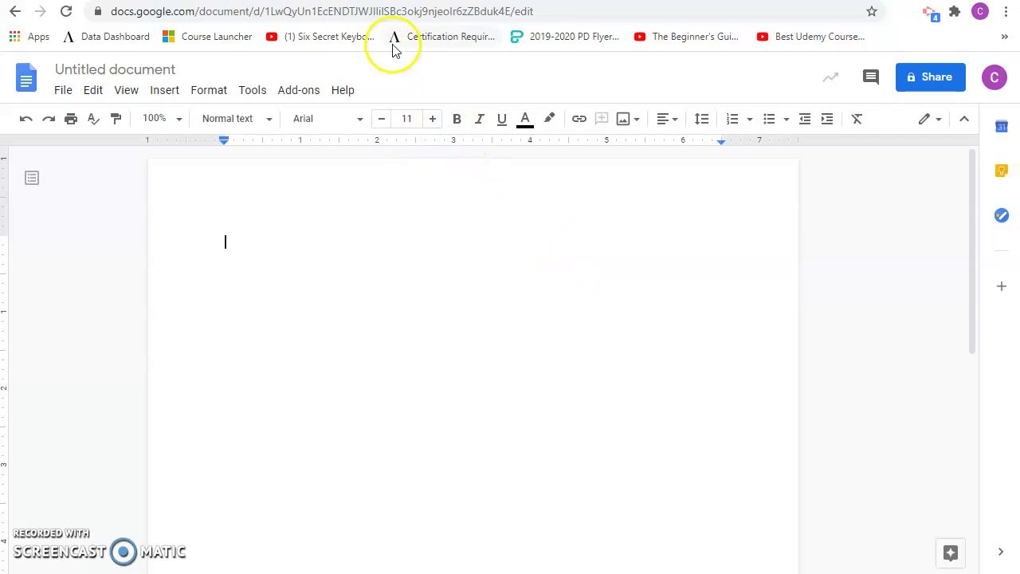
- Enter the centred title "How to Guide for Code.org Play Lab" at font size 24
{"action": "left_click", "coordinate": [413, 118]}
{"action": "type", "text": "24"}
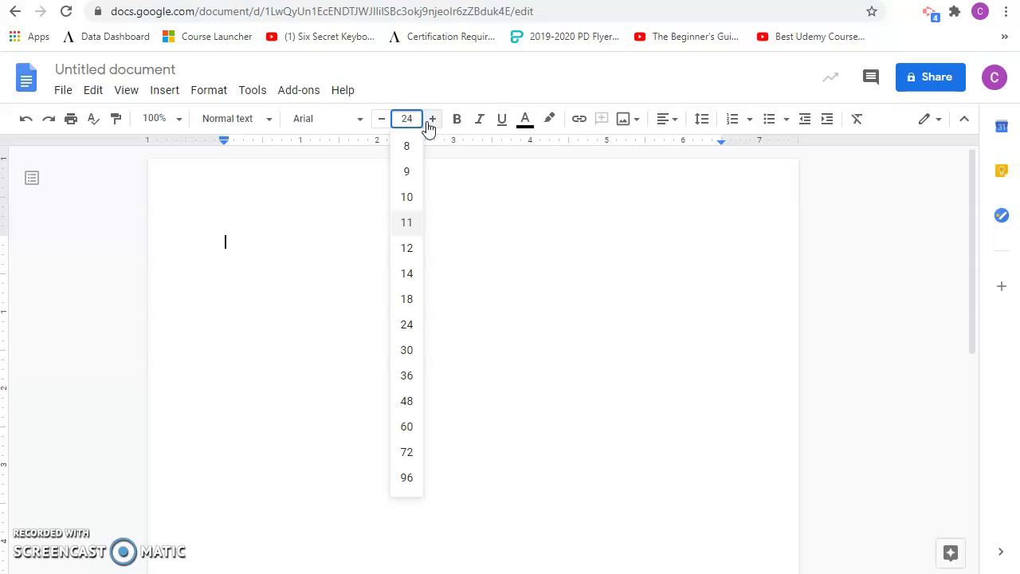
{"action": "key", "text": "Return"}
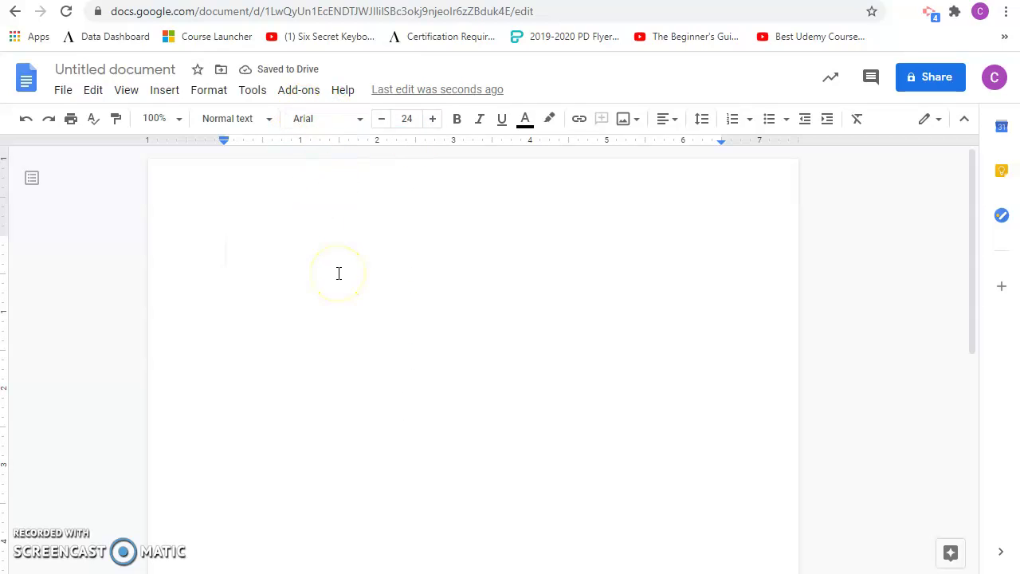
{"action": "left_click", "coordinate": [340, 332]}
{"action": "type", "text": "to "}
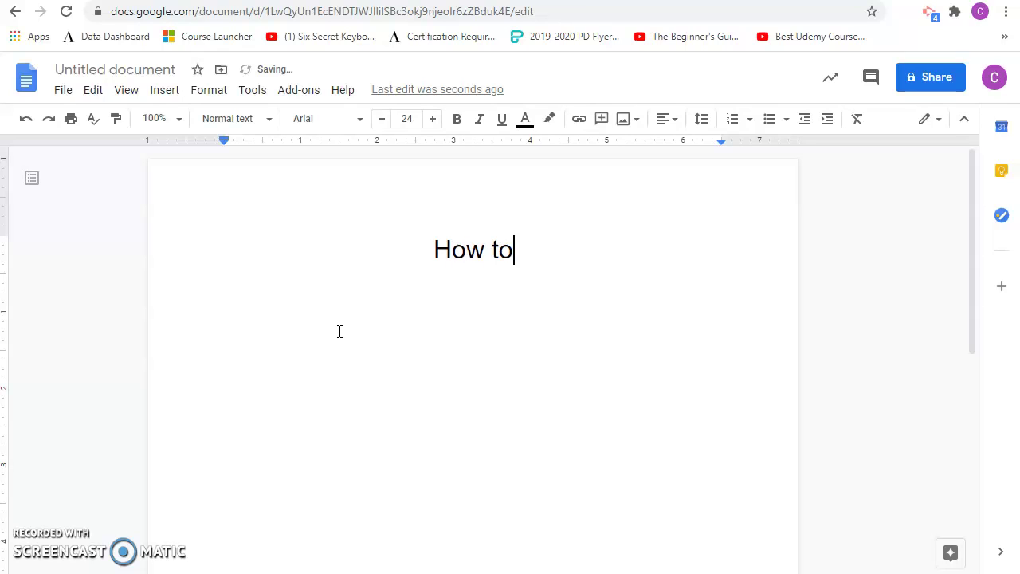
{"action": "type", "text": "Guide fo"}
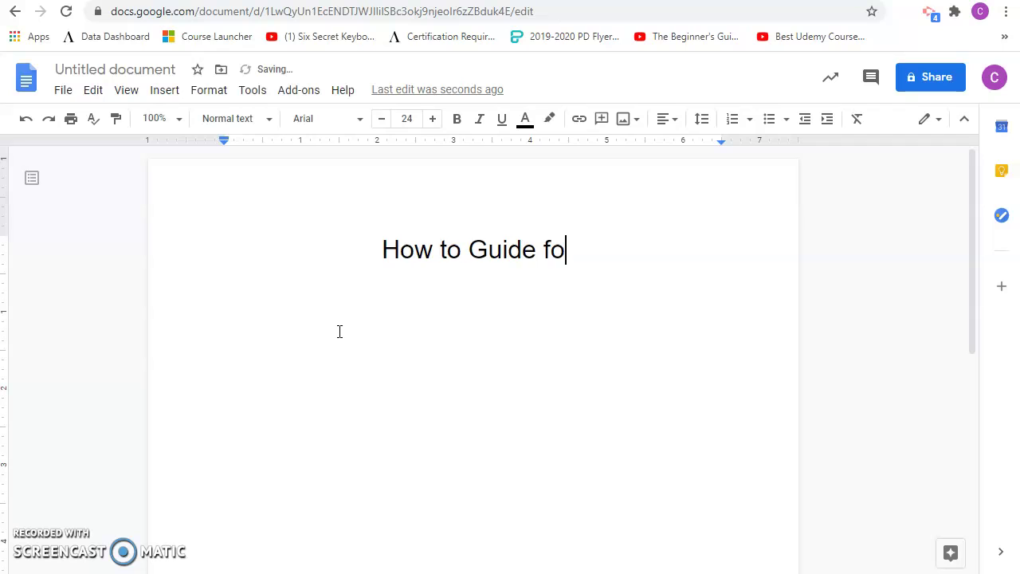
{"action": "type", "text": "r Code.or"}
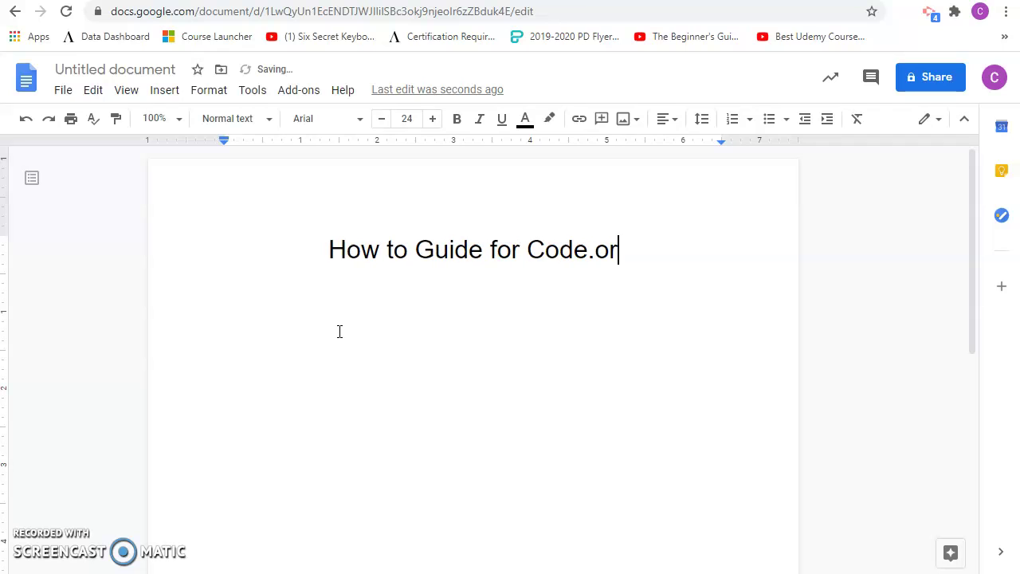
{"action": "type", "text": "g Play Lab"}
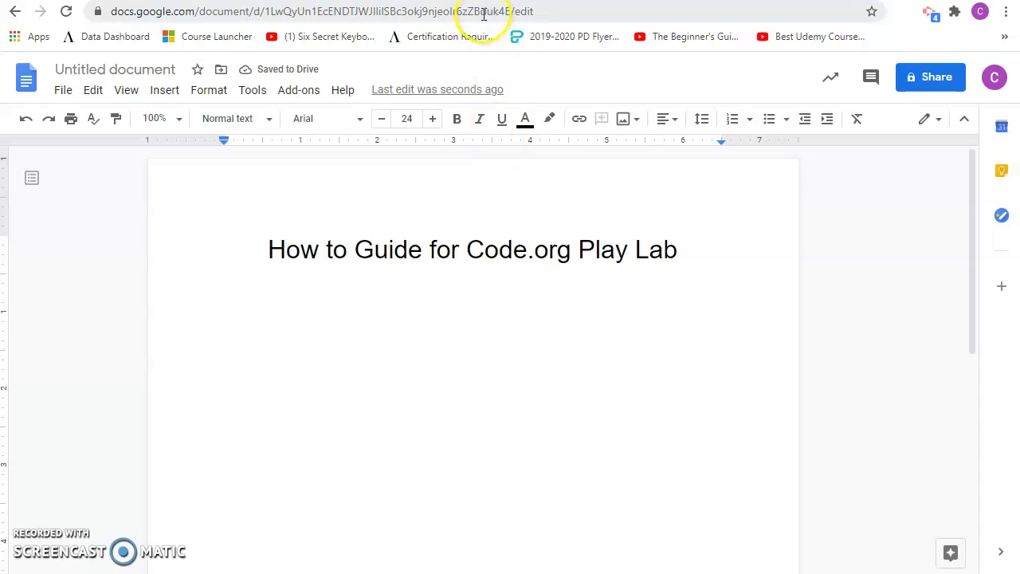
- Review the example guide and the required contents in the Canvas assignment, and return to the Google Docs document
{"action": "left_click", "coordinate": [422, 1]}
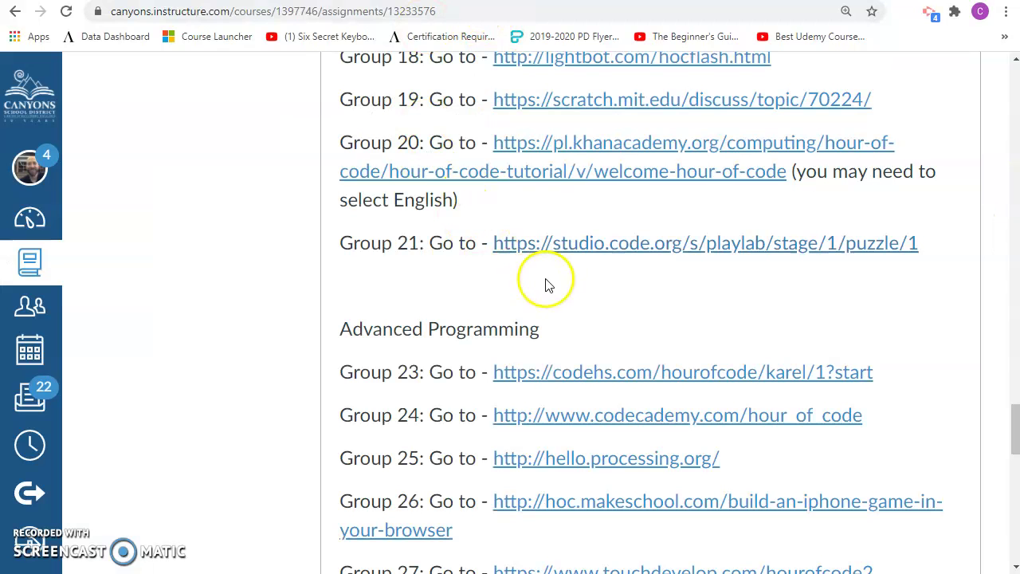
{"action": "scroll", "coordinate": [569, 281], "scroll_direction": "up", "scroll_amount": 3}
{"action": "scroll", "coordinate": [566, 280], "scroll_direction": "up", "scroll_amount": 15}
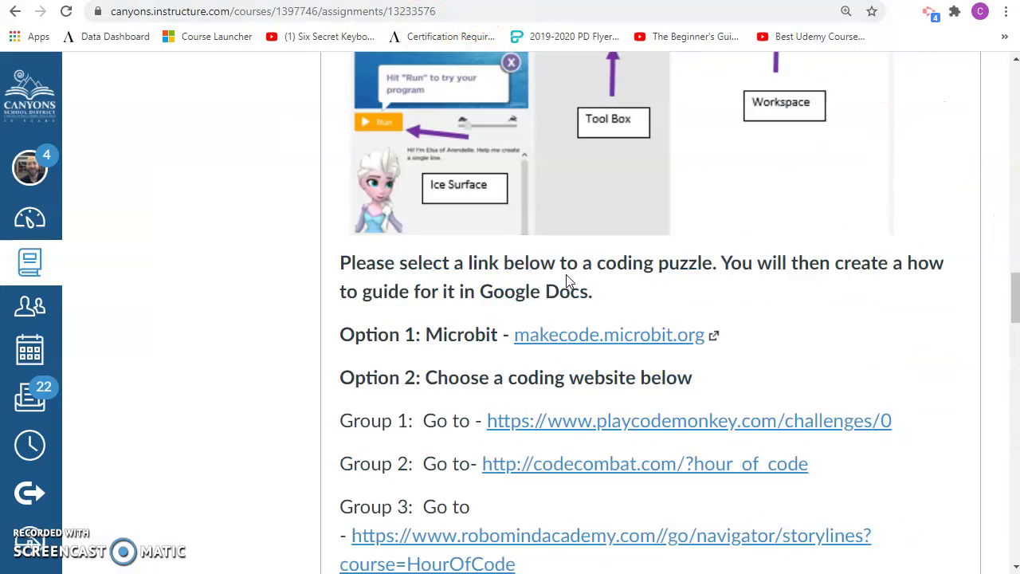
{"action": "scroll", "coordinate": [568, 281], "scroll_direction": "up", "scroll_amount": 5}
{"action": "scroll", "coordinate": [567, 280], "scroll_direction": "down", "scroll_amount": 3}
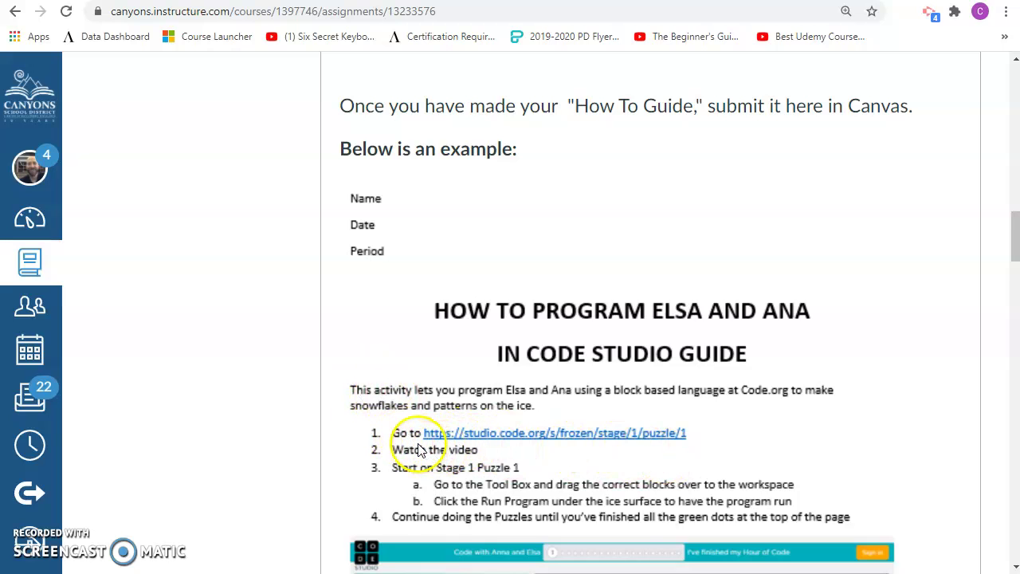
{"action": "scroll", "coordinate": [446, 518], "scroll_direction": "down", "scroll_amount": 1}
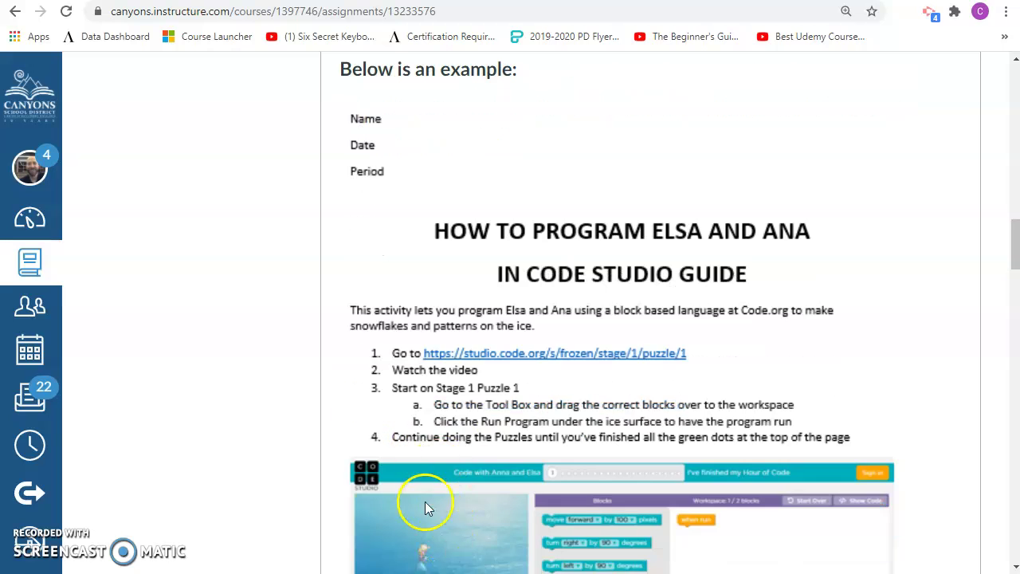
{"action": "scroll", "coordinate": [431, 334], "scroll_direction": "up", "scroll_amount": 1}
{"action": "scroll", "coordinate": [435, 353], "scroll_direction": "up", "scroll_amount": 6}
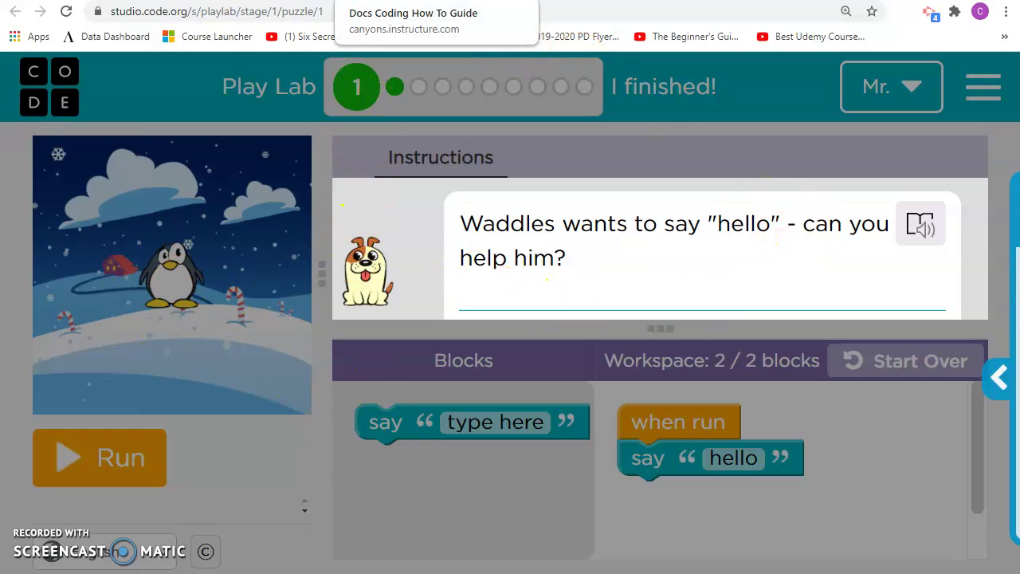
{"action": "left_click", "coordinate": [398, 0]}
{"action": "left_click", "coordinate": [694, 2]}
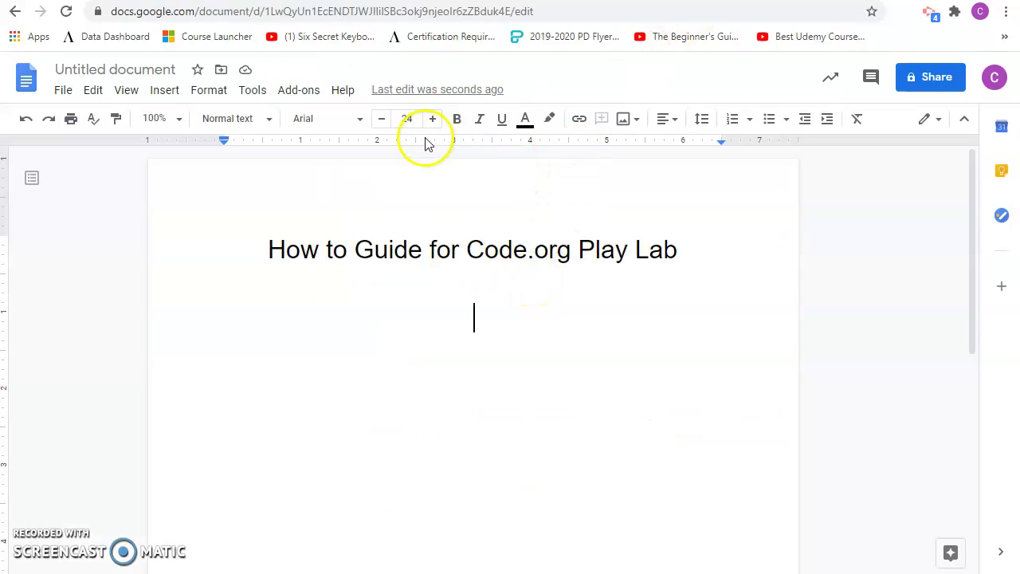
{"action": "left_click", "coordinate": [409, 119]}
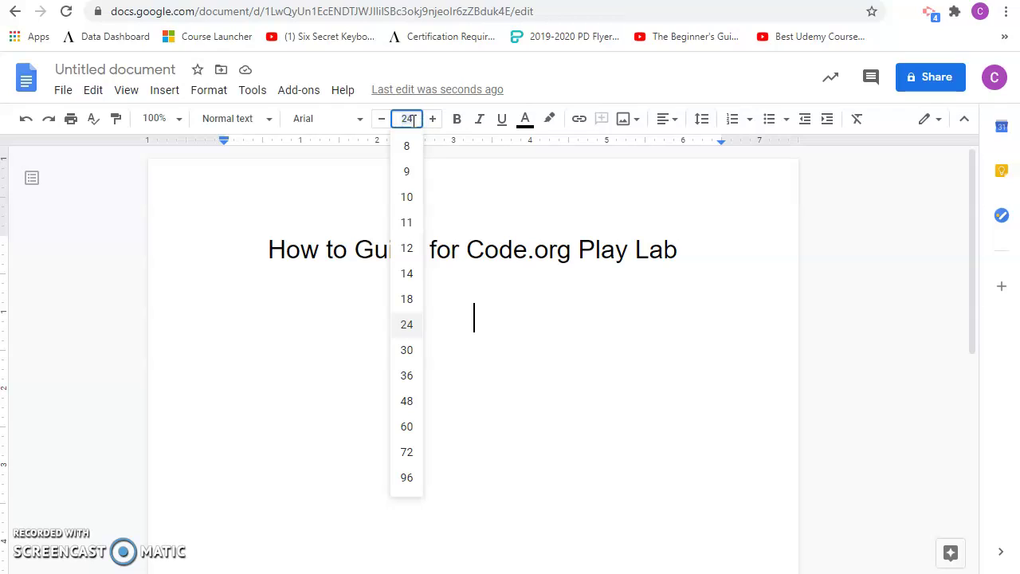
{"action": "key", "text": "Return"}
{"action": "left_click", "coordinate": [494, 294]}
{"action": "double_click", "coordinate": [483, 293]}
{"action": "left_click", "coordinate": [480, 299]}
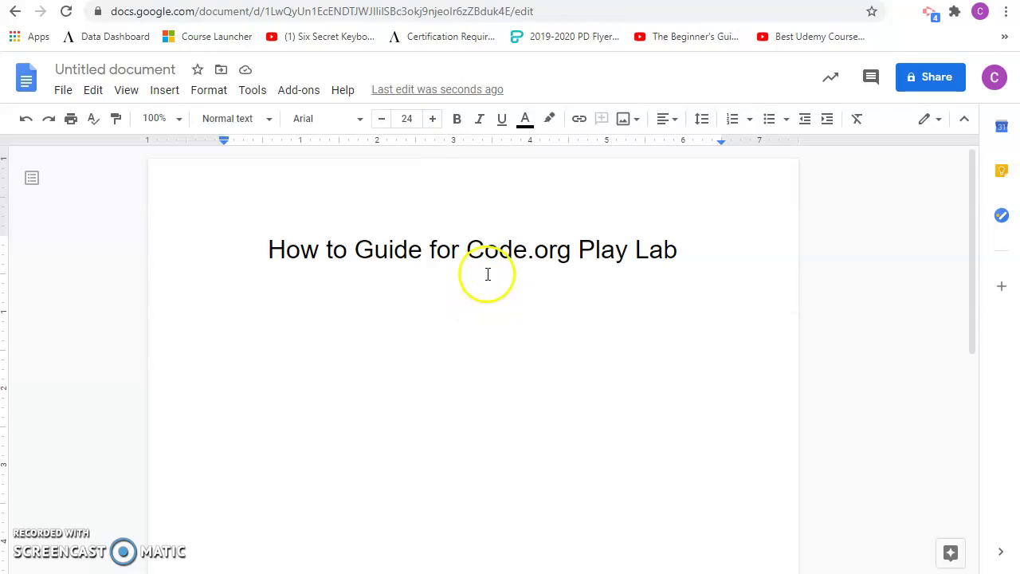
- Below the title, enter "In this activity you will be using block coding to help a penguin talk to his friends." at font size 12
{"action": "left_click", "coordinate": [410, 119]}
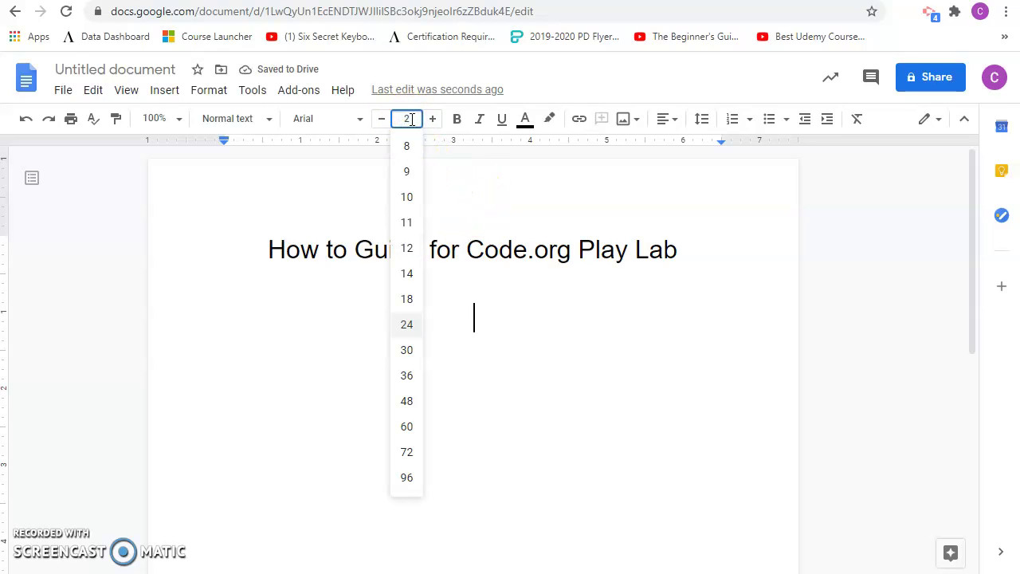
{"action": "type", "text": "12"}
{"action": "key", "text": "Return"}
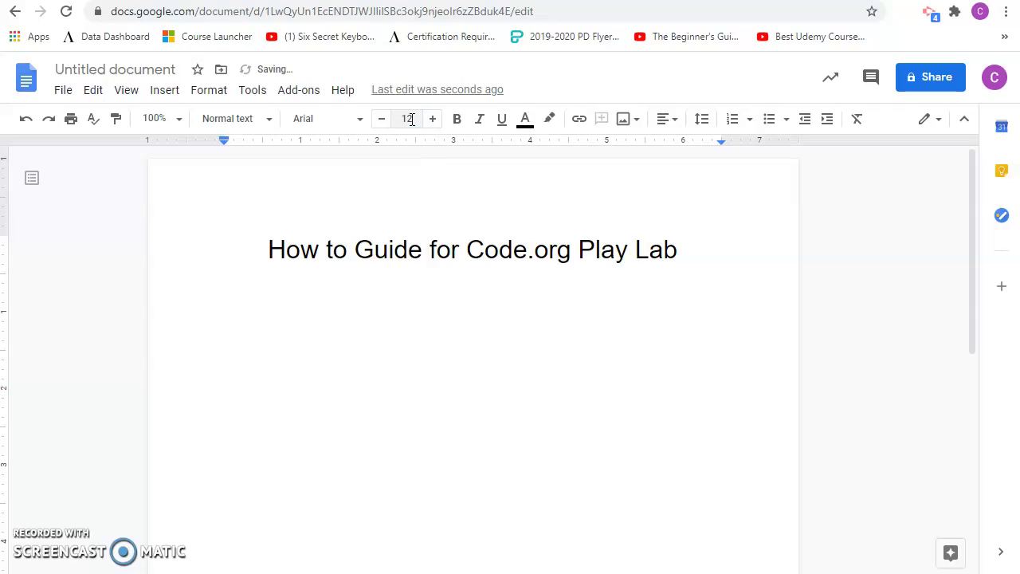
{"action": "type", "text": "In this activity you will be using block coding to "}
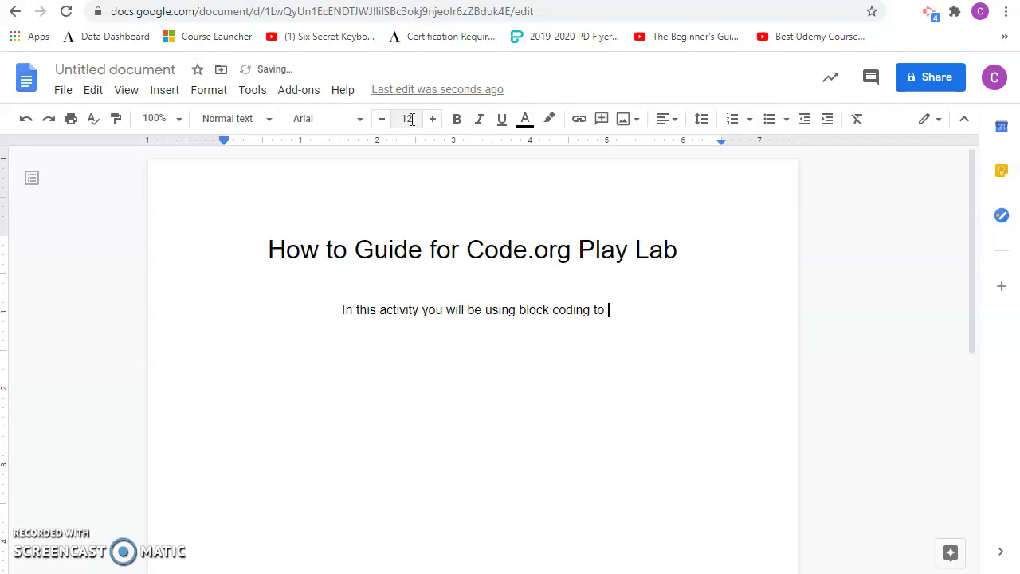
{"action": "type", "text": "he"}
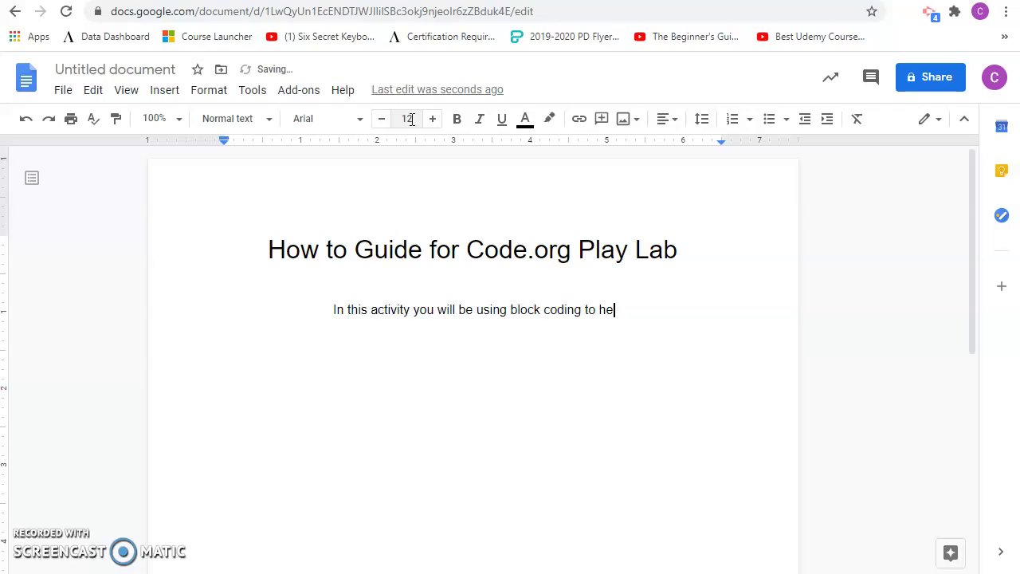
{"action": "type", "text": "lp a peng"}
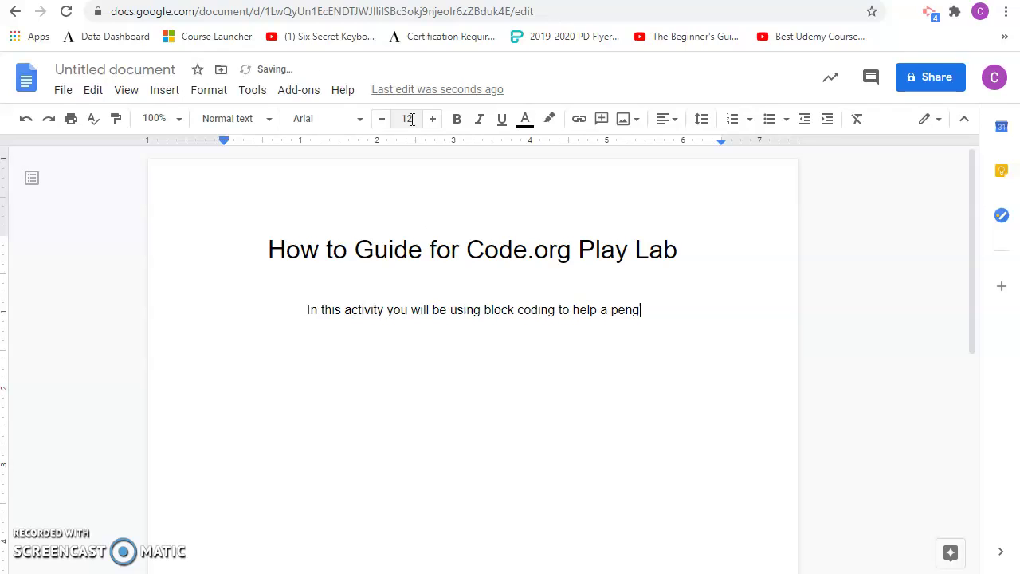
{"action": "type", "text": "uin talk to his friends."}
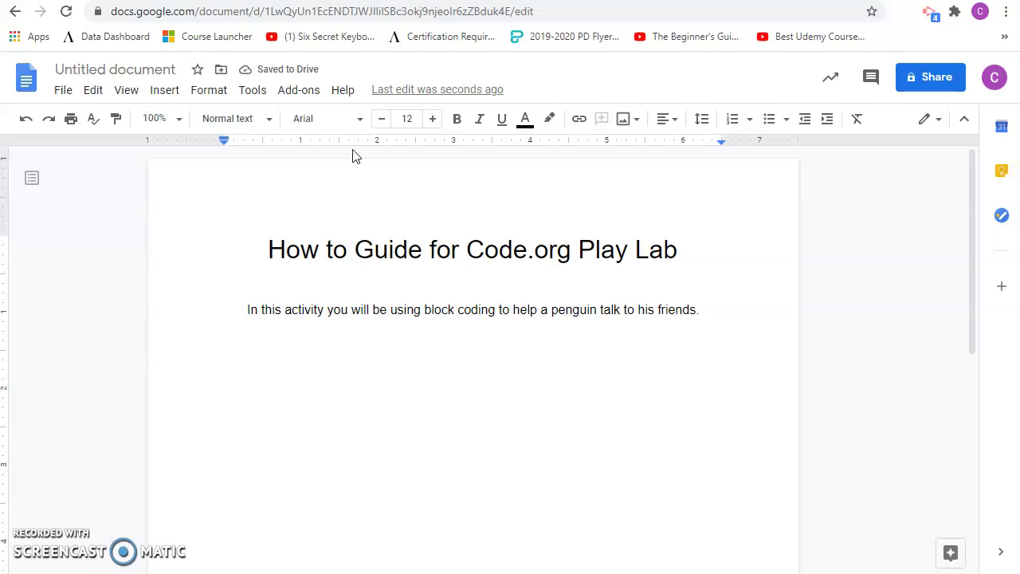
- Check the example guide's numbered instructions in the Canvas assignment and return to the Google Docs document
{"action": "left_click", "coordinate": [407, 0]}
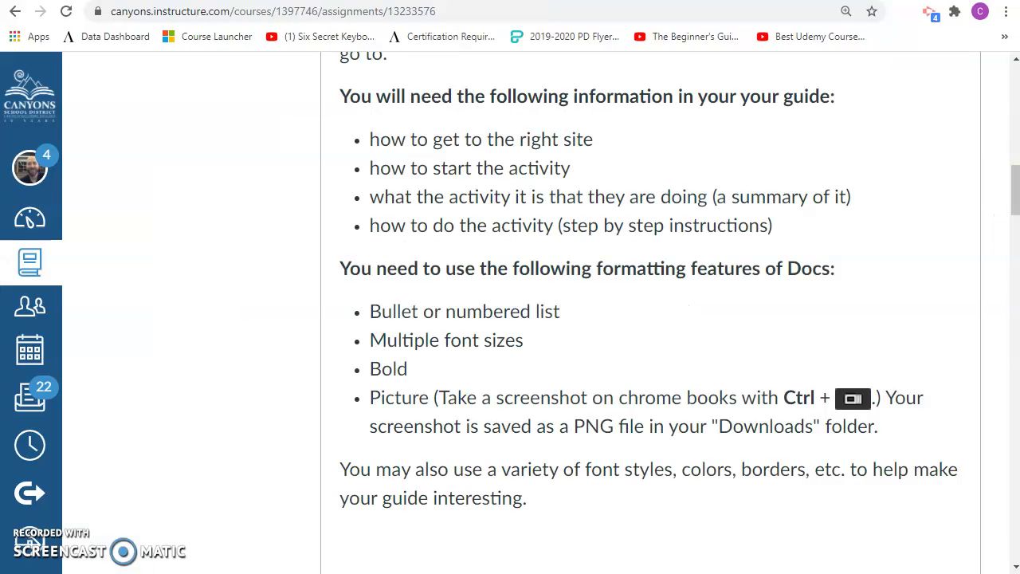
{"action": "scroll", "coordinate": [451, 257], "scroll_direction": "down", "scroll_amount": 5}
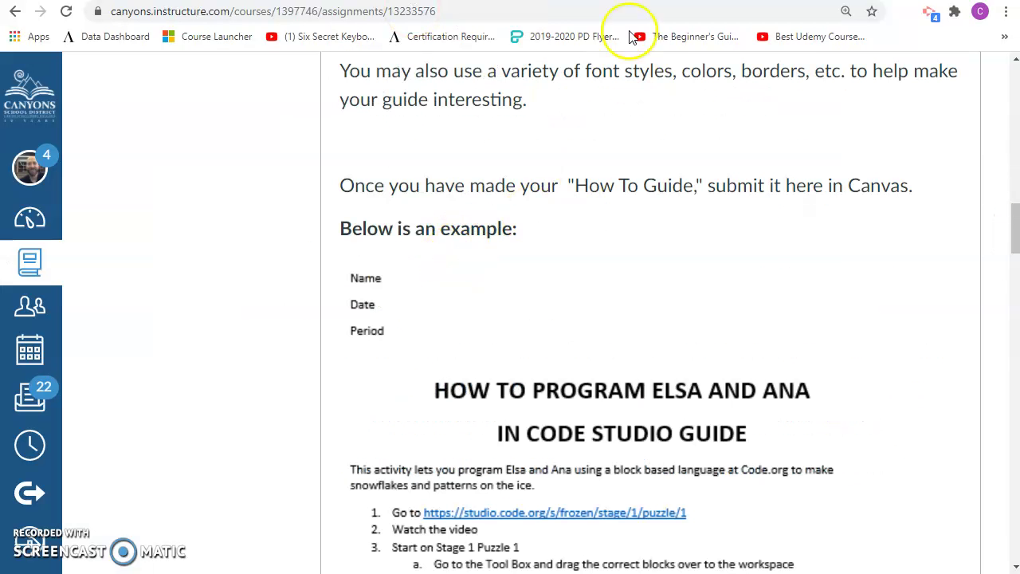
{"action": "left_click", "coordinate": [633, 1]}
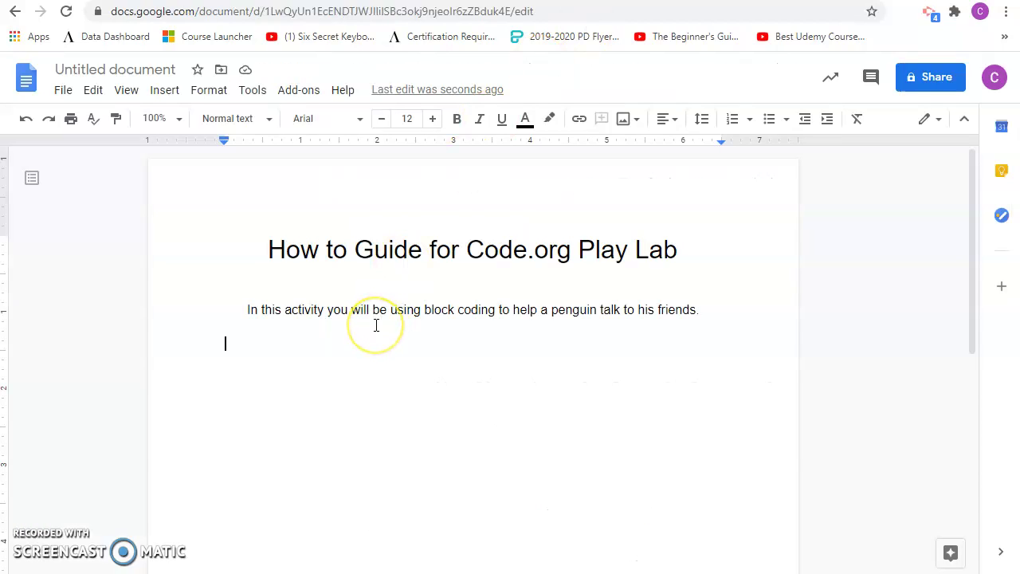
- Start a numbered list below the introduction and begin its first item with "Go to"
{"action": "type", "text": "1."}
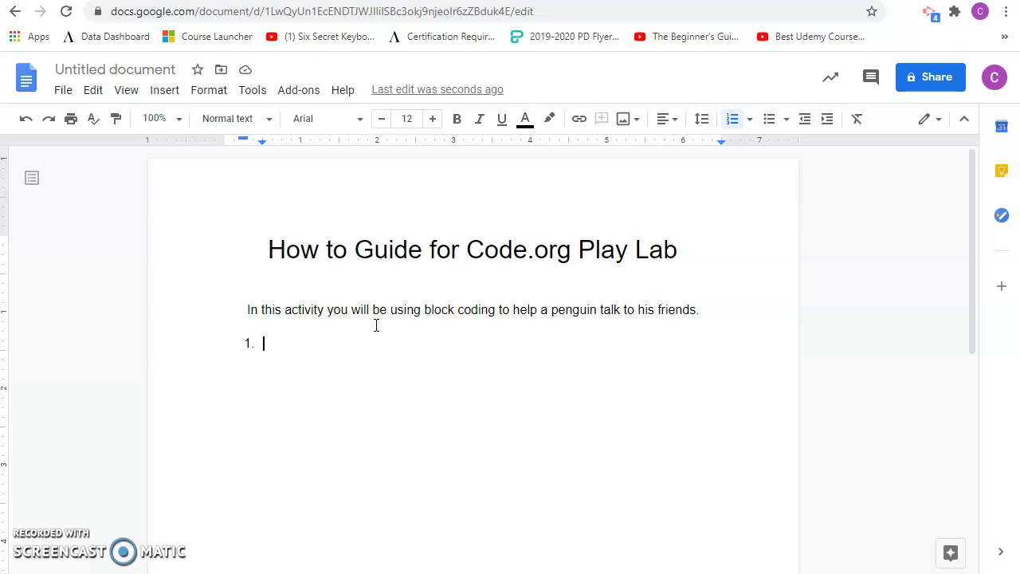
{"action": "key", "text": "ctrl+z"}
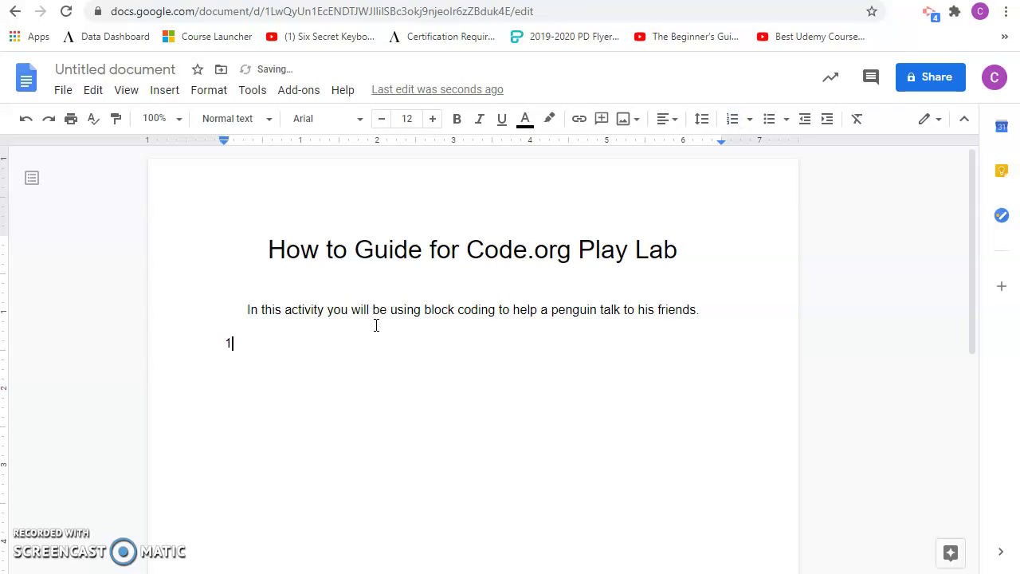
{"action": "left_click", "coordinate": [734, 119]}
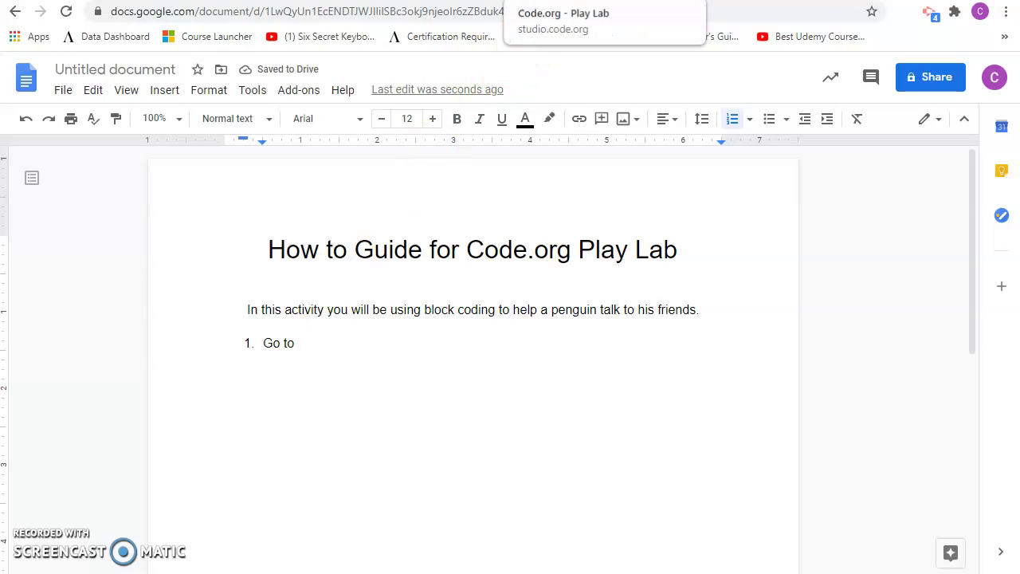
- Copy the Play Lab puzzle's web address from Code.org into list item 1 after "Go to", and start the next item
{"action": "left_click", "coordinate": [531, 9]}
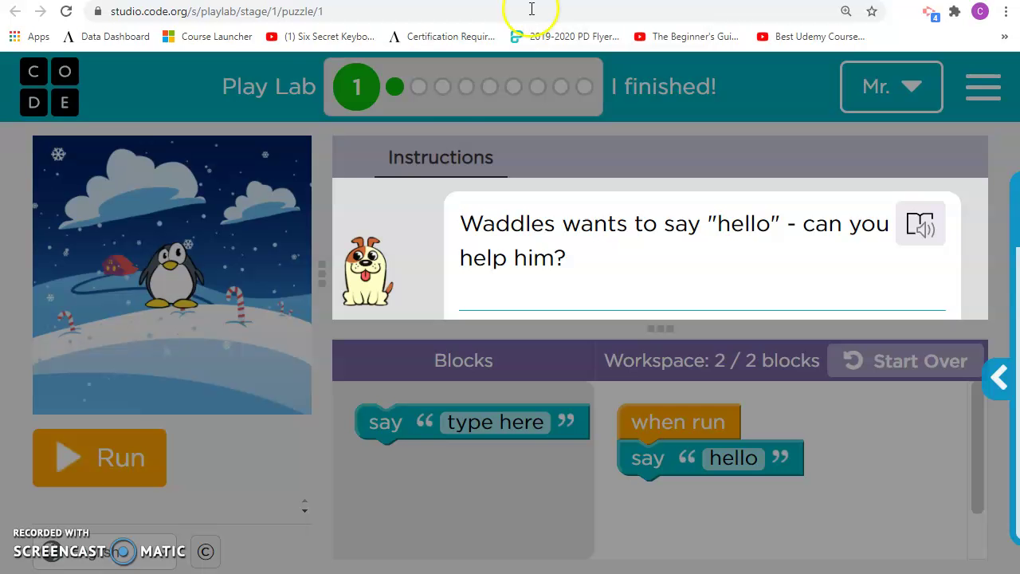
{"action": "left_click", "coordinate": [333, 12]}
{"action": "key", "text": "ctrl+c"}
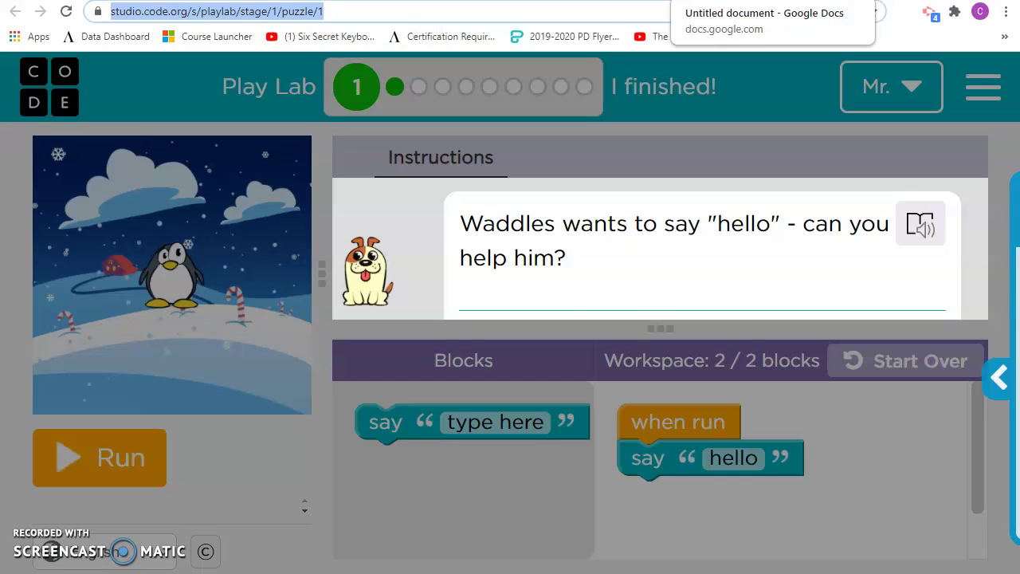
{"action": "left_click", "coordinate": [673, 10]}
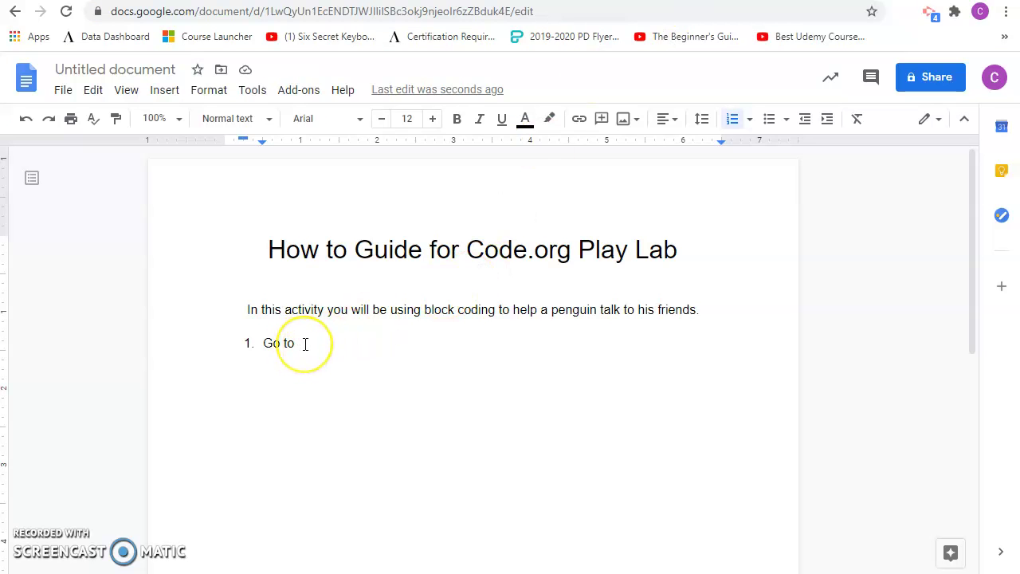
{"action": "key", "text": "ctrl+v"}
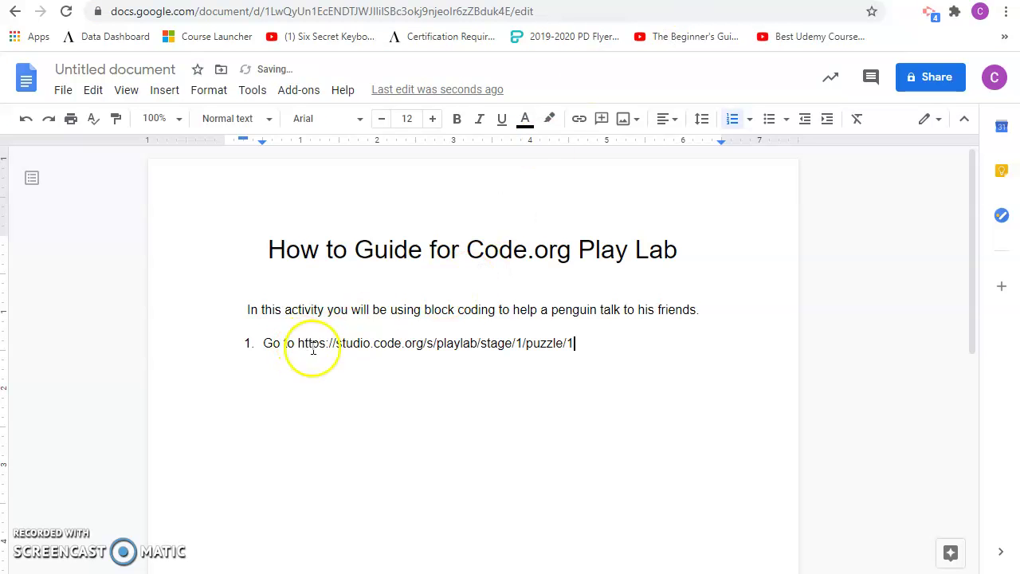
{"action": "key", "text": "Return"}
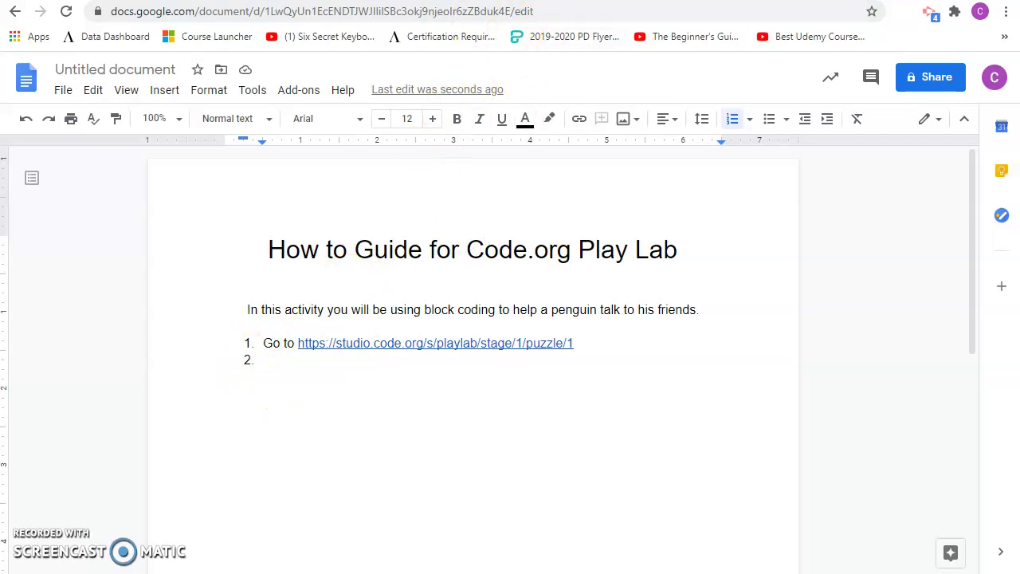
- Switch to Code.org, start puzzle 1 over, and attach a "say" block below the "when run" block
{"action": "left_click", "coordinate": [534, 1]}
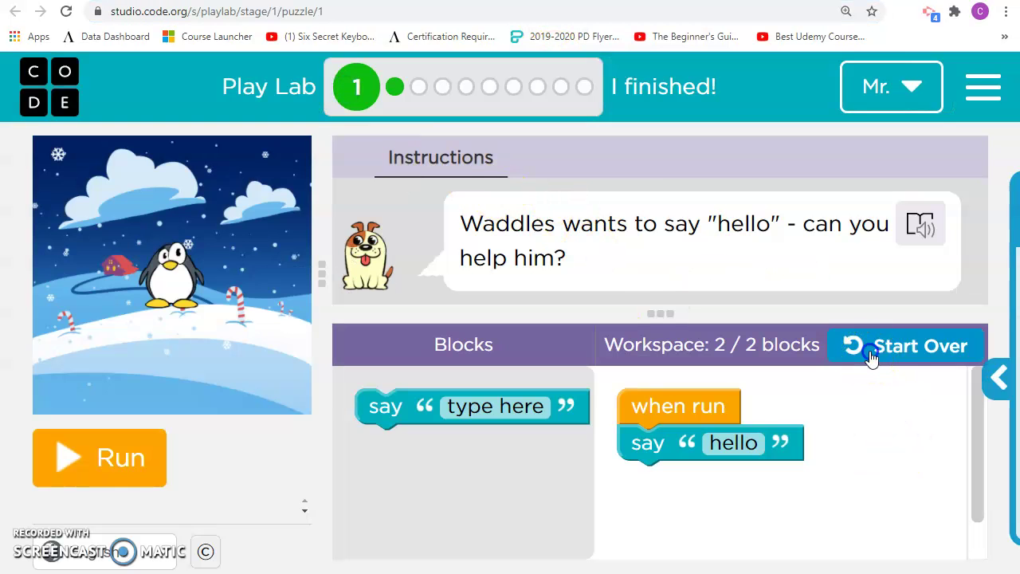
{"action": "left_click", "coordinate": [868, 358]}
{"action": "left_click", "coordinate": [815, 353]}
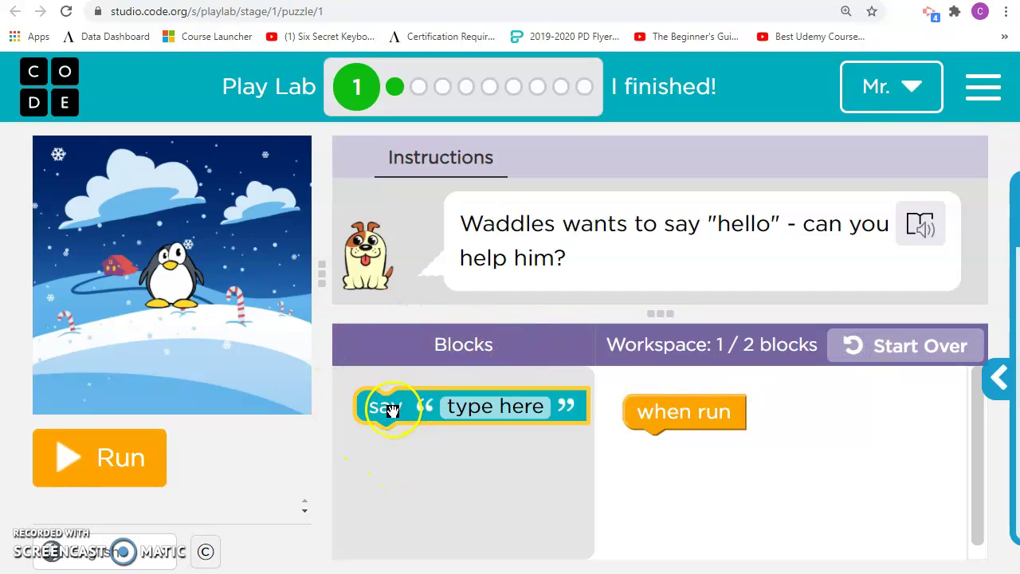
{"action": "left_click_drag", "start_coordinate": [396, 422], "coordinate": [655, 456]}
- In Google Docs, enter item 2: "Click on the “Say type here” block and drag it over to the “When run” block and attach it to the bottom."
{"action": "key", "text": "ctrl+Tab"}
{"action": "left_click", "coordinate": [473, 361]}
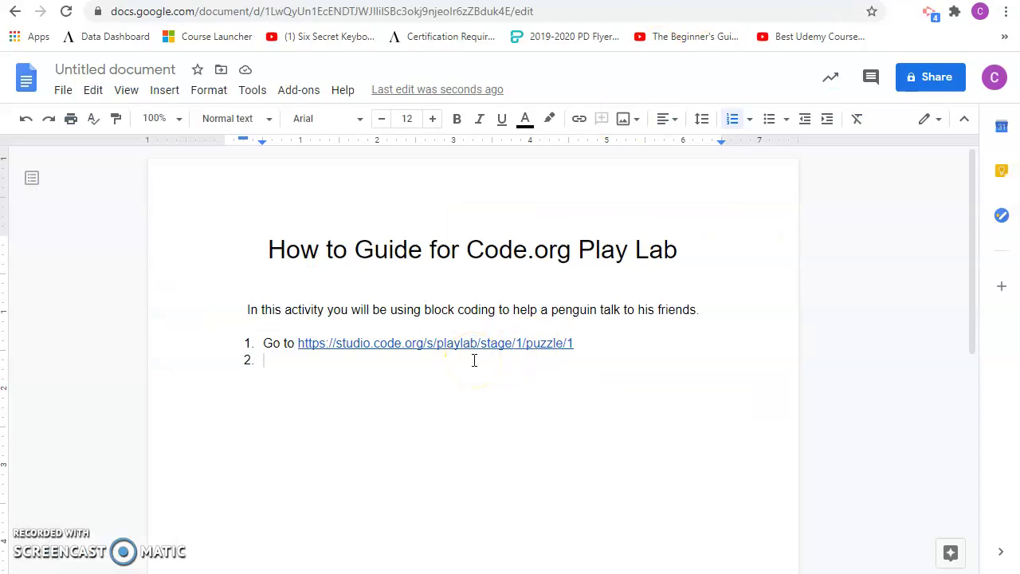
{"action": "type", "text": "Click on the"}
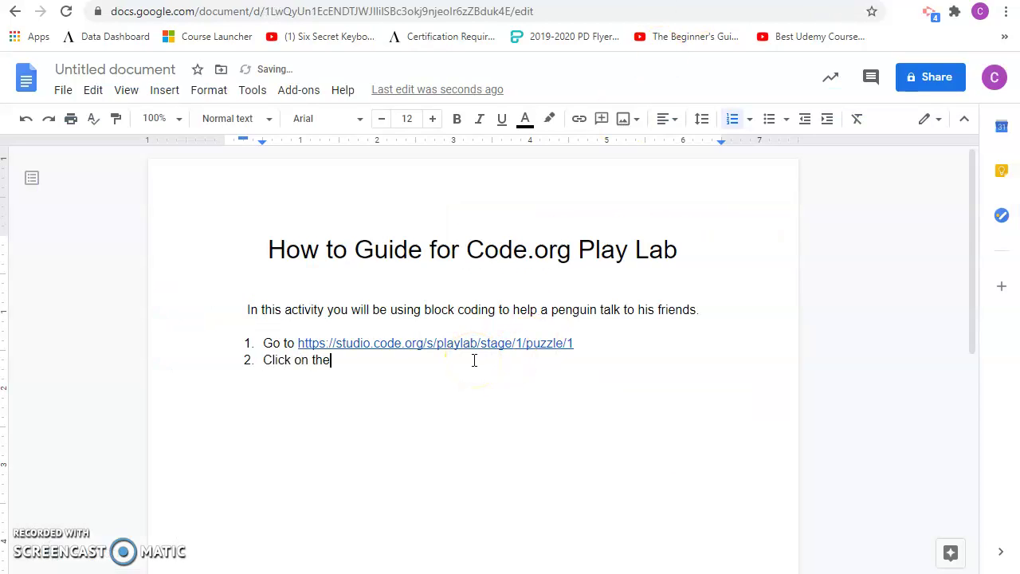
{"action": "type", "text": " \""}
{"action": "type", "text": "Say"}
{"action": "type", "text": " type here” block and dra"}
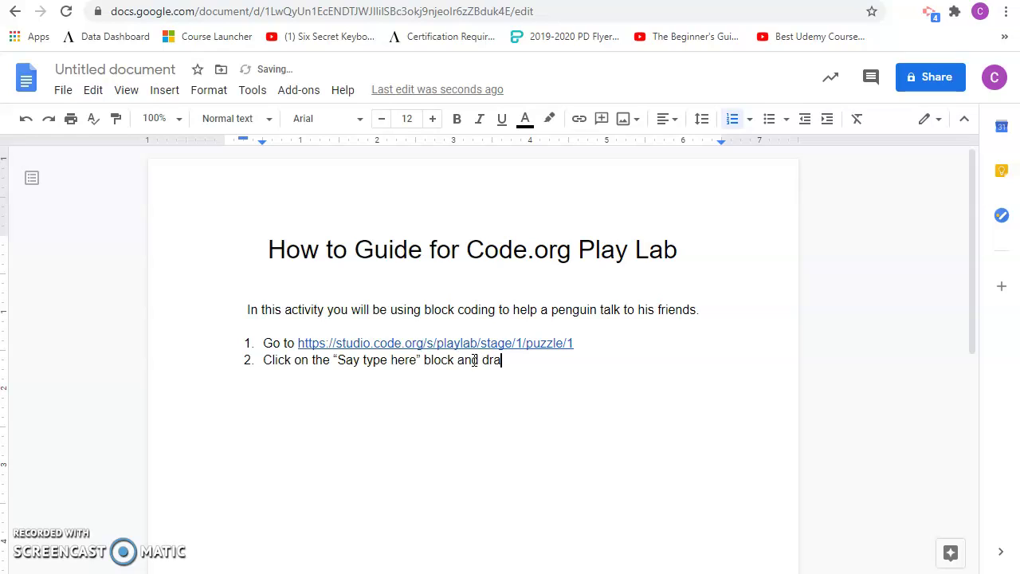
{"action": "type", "text": "g it over to the when"}
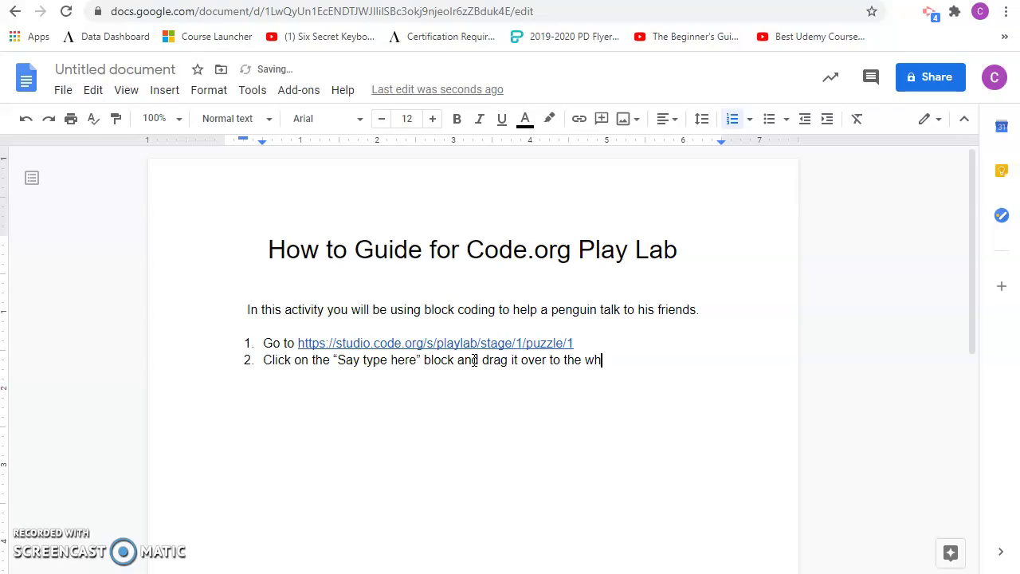
{"action": "key", "text": "BackSpace"}
{"action": "key", "text": "BackSpace"}
{"action": "key", "text": "BackSpace"}
{"action": "key", "text": "BackSpace"}
{"action": "type", "text": "\"When run\" block and attach it to the bottom."}
{"action": "key", "text": "Return"}
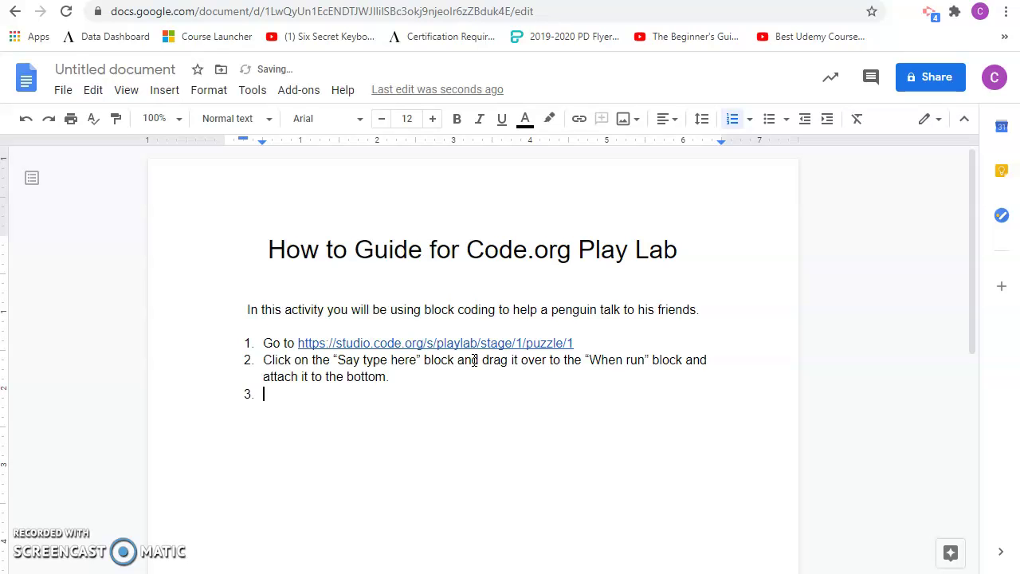
- Switch to Code.org and set the text of the "say" block under "when run" to "Hello"
{"action": "left_click", "coordinate": [498, 1]}
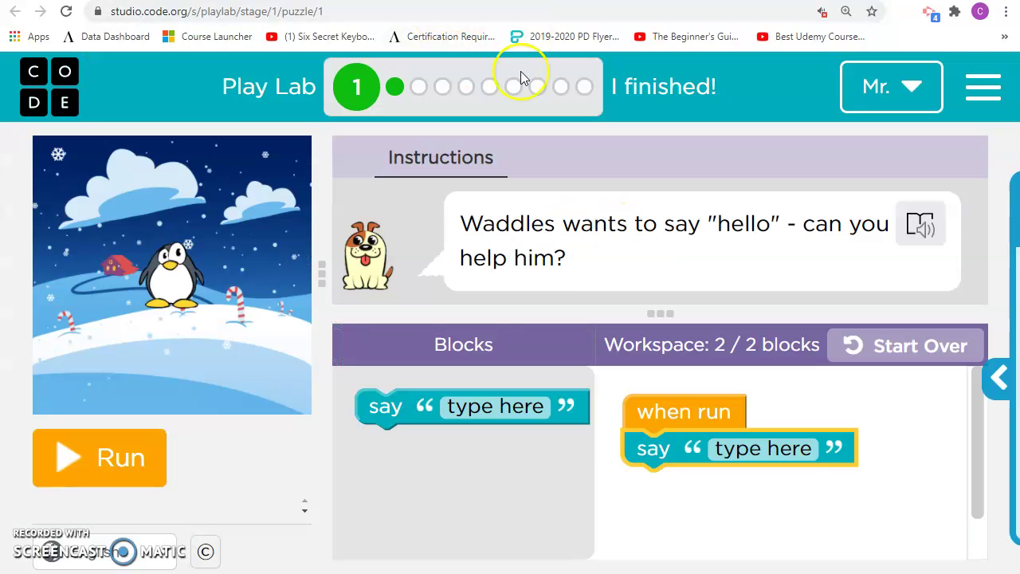
{"action": "left_click", "coordinate": [746, 448]}
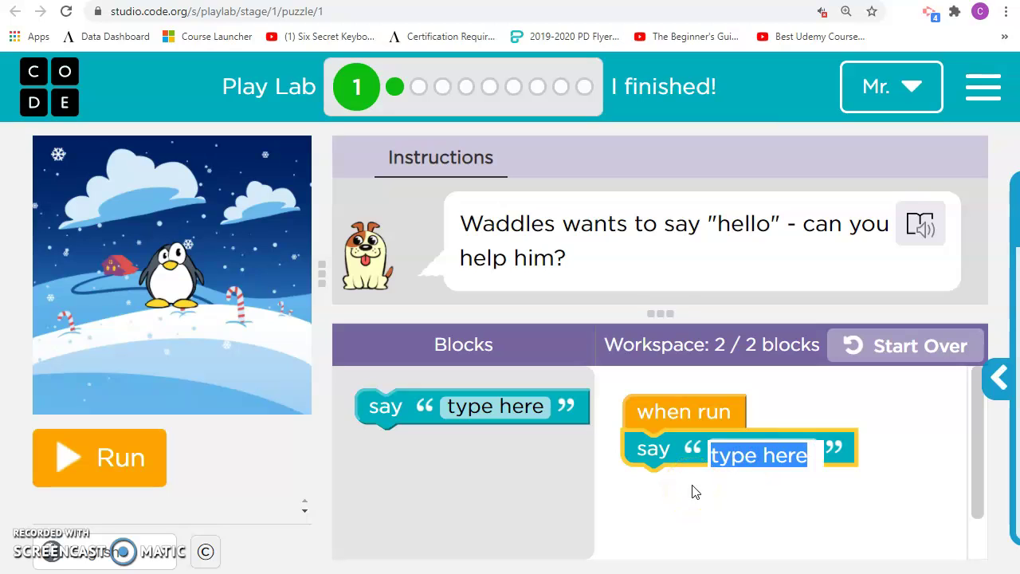
{"action": "type", "text": "Hello"}
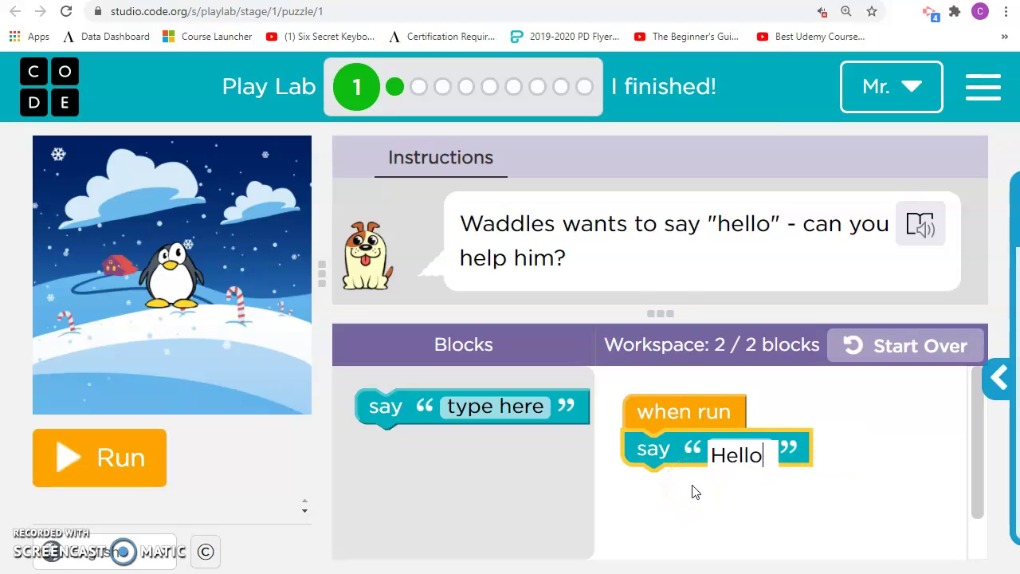
{"action": "left_click", "coordinate": [803, 456]}
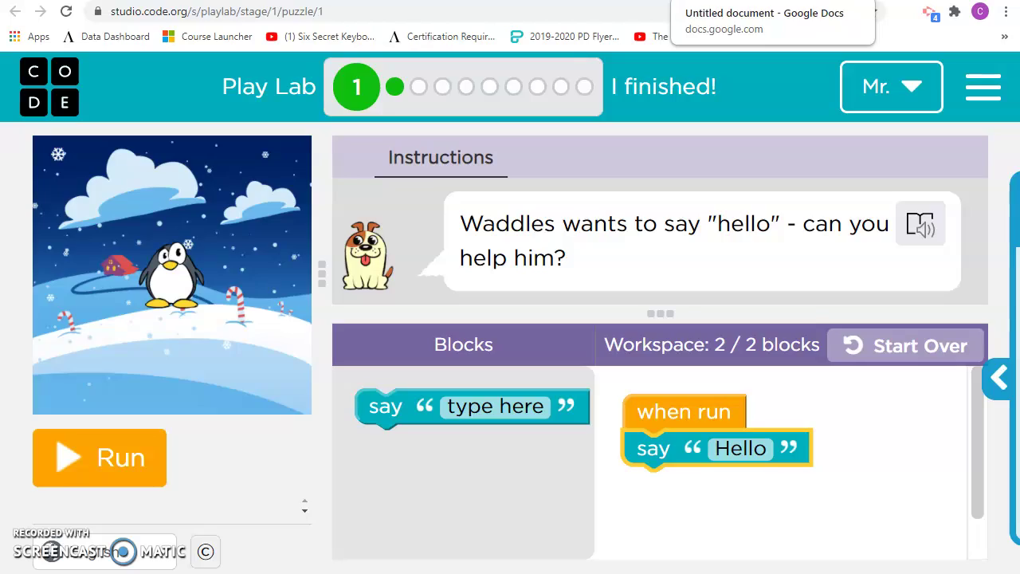
- In the Google Docs guide, enter list item 3: "Click where it says “Type here” and then type “Hello.”"
{"action": "left_click", "coordinate": [717, 2]}
{"action": "type", "text": "C"}
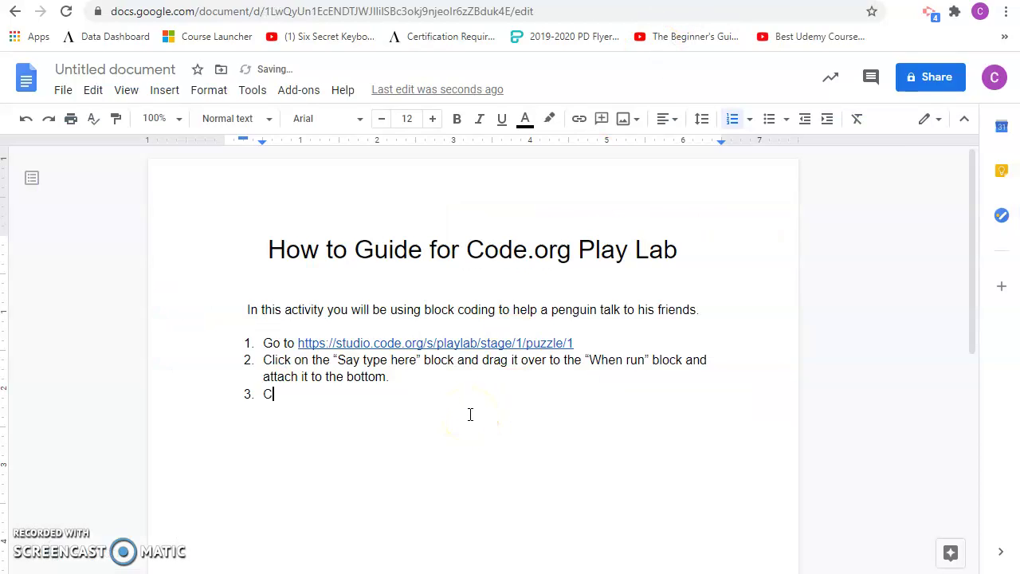
{"action": "type", "text": "lick where it says “Type here” and then type “Hel"}
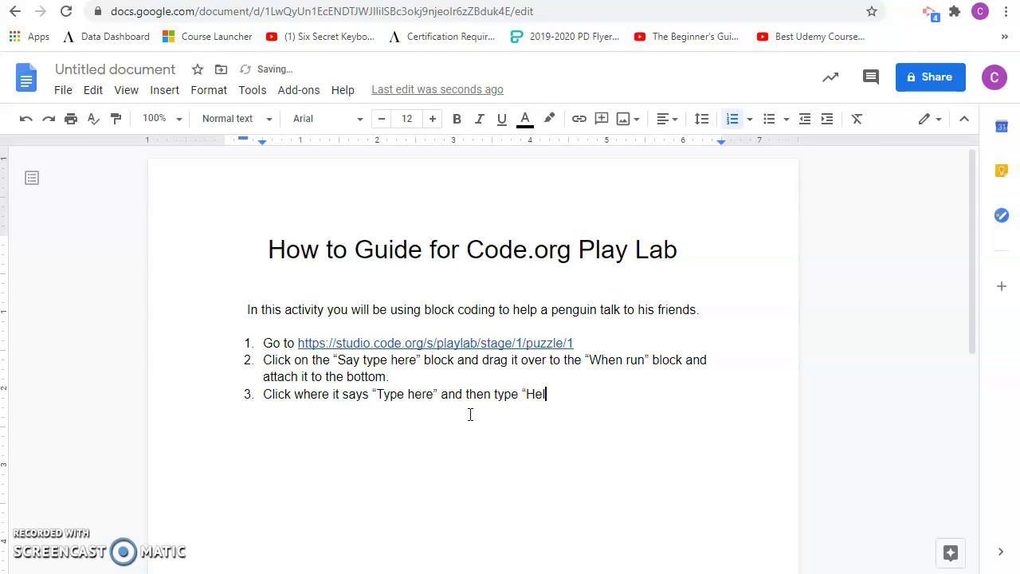
{"action": "type", "text": "lo.”"}
{"action": "key", "text": "Return"}
- Run the penguin program in Code.org and return to the fourth list item in Google Docs
{"action": "key", "text": "ctrl+Tab"}
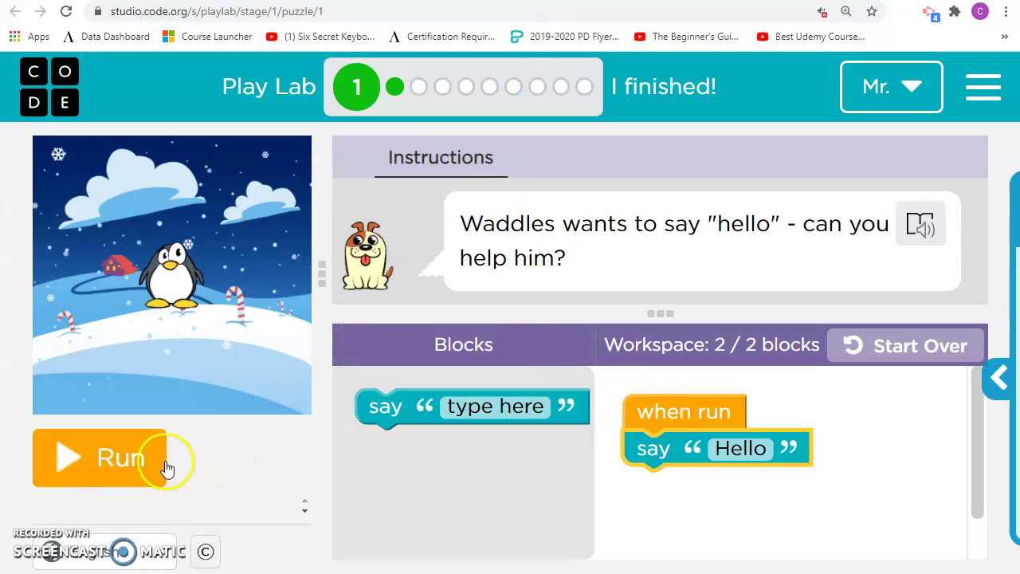
{"action": "left_click", "coordinate": [101, 462]}
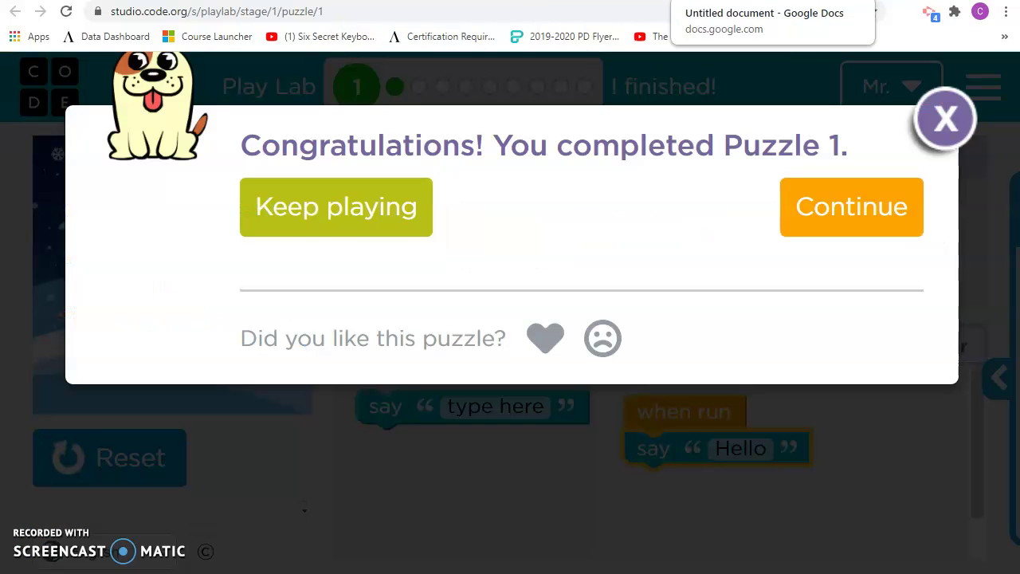
{"action": "key", "text": "ctrl+Tab"}
{"action": "left_click", "coordinate": [458, 428]}
- Enter list item 4: "Click the “Run” button on the left side and it will run the program. Your penguin should say “Hello.”"
{"action": "type", "text": "Click the run button on the left side"}
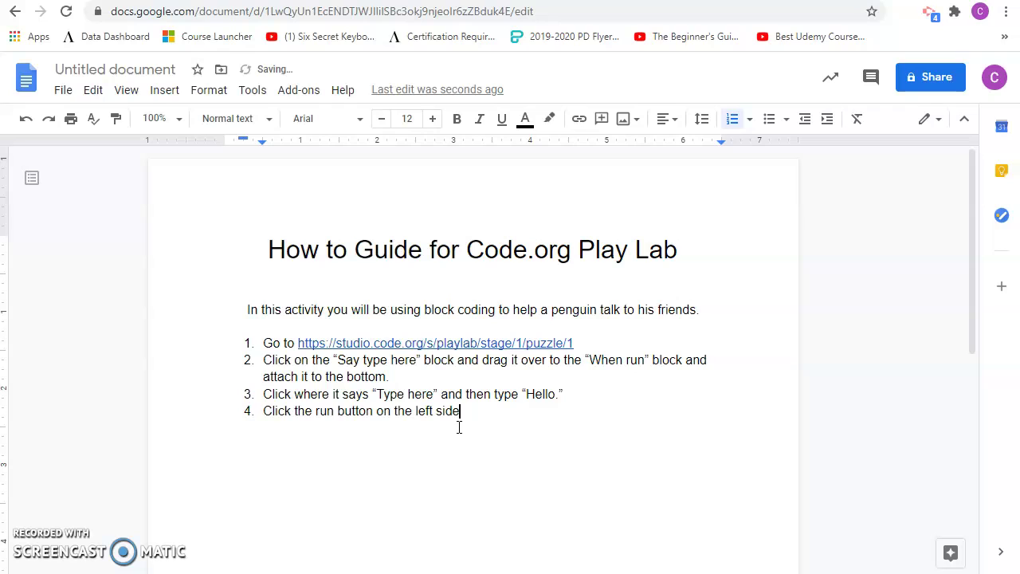
{"action": "double_click", "coordinate": [323, 411]}
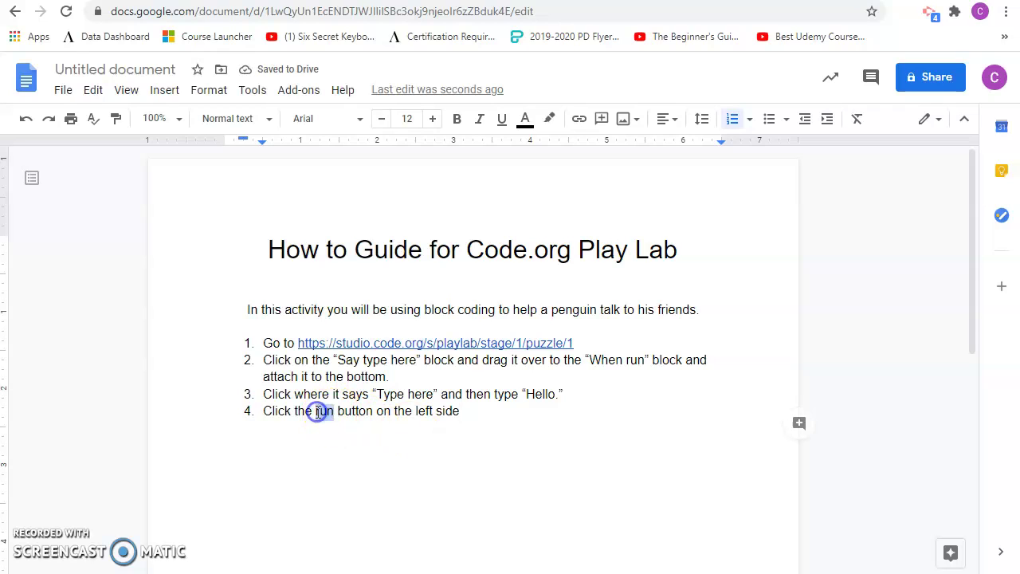
{"action": "type", "text": "\"Run\""}
{"action": "left_click", "coordinate": [493, 410]}
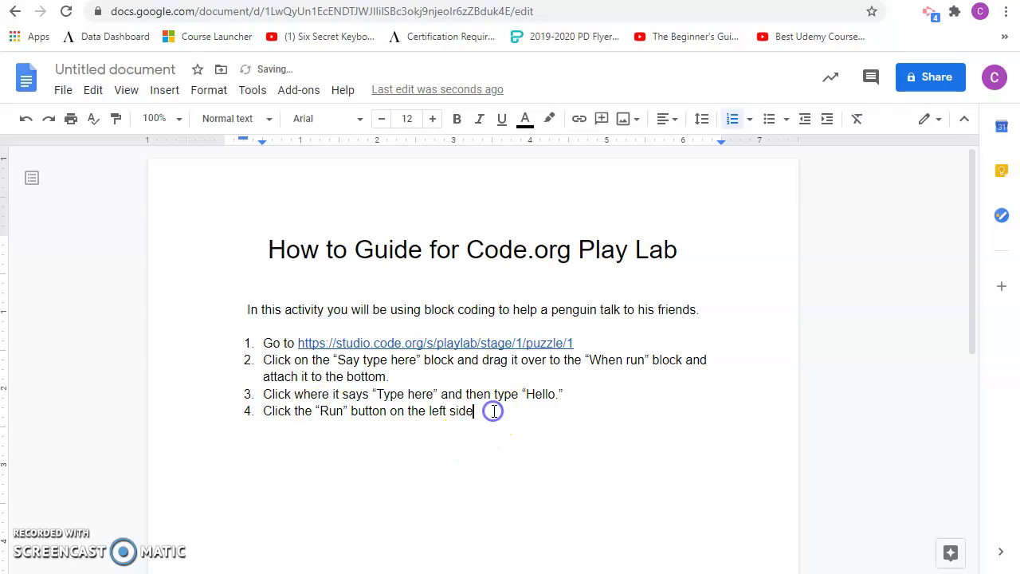
{"action": "type", "text": "and it will run the program. Your penguin should"}
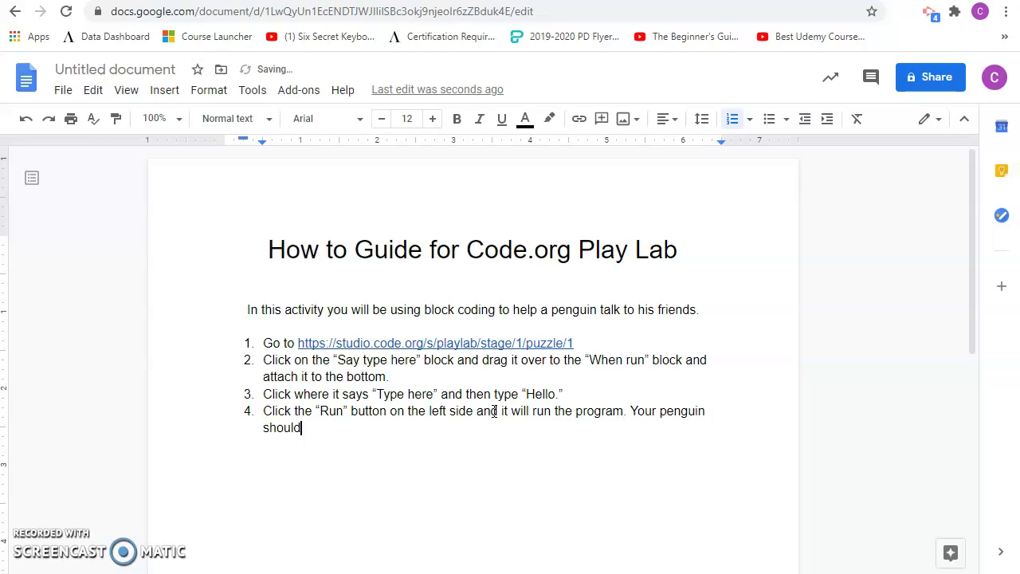
{"action": "type", "text": " say \"He"}
{"action": "key", "text": "Return"}
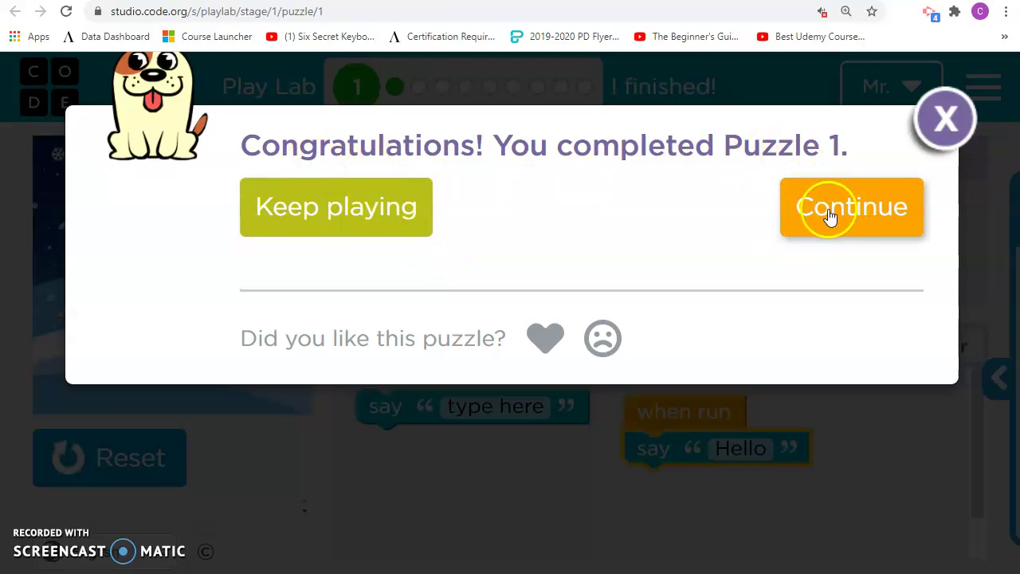
- Check the Continue option in Code.org and enter item 5 in Google Docs: "Click the “Continue” button to move to the next activity."
{"action": "left_click", "coordinate": [808, 224]}
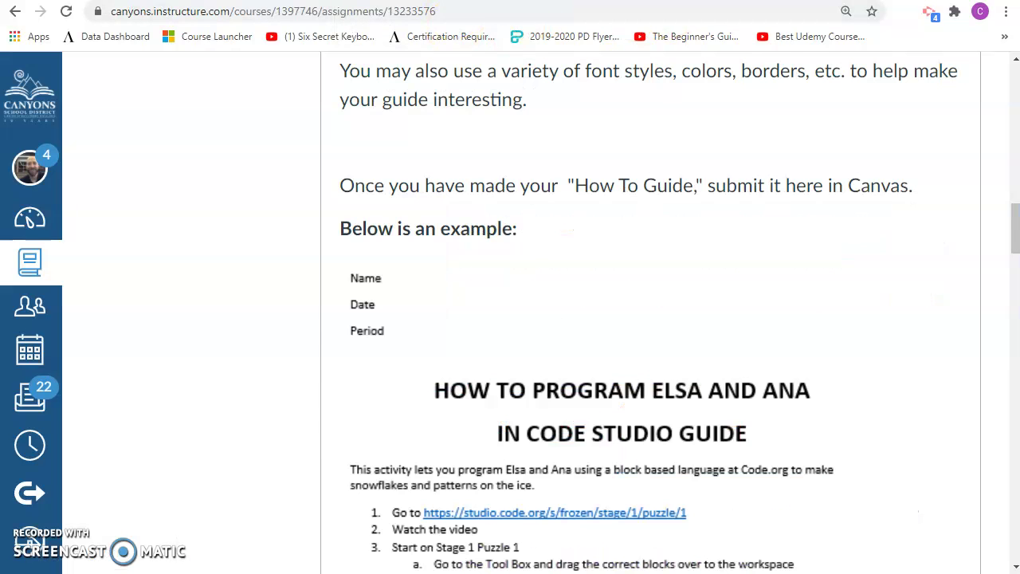
{"action": "left_click", "coordinate": [699, 0]}
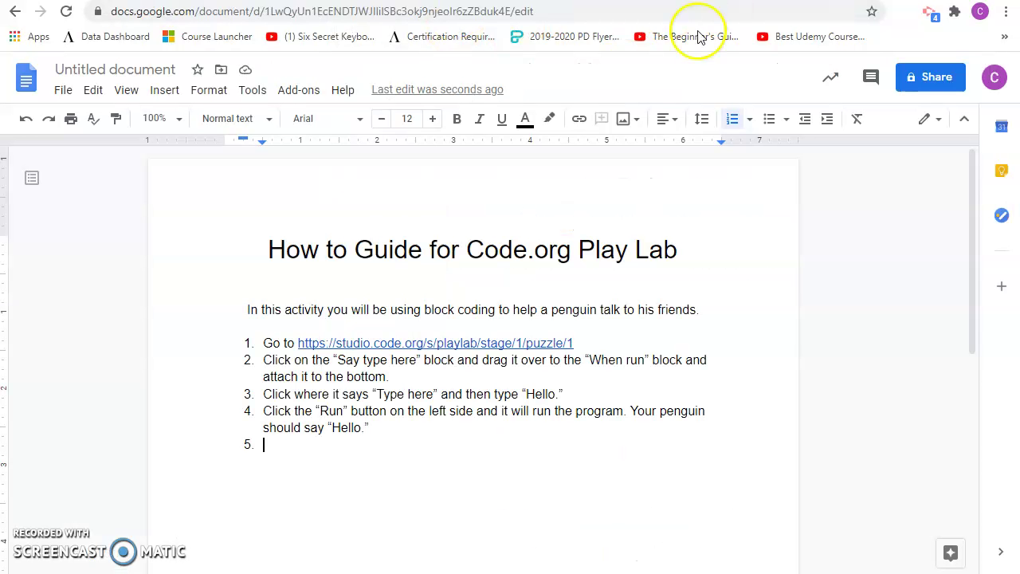
{"action": "type", "text": "Click the contin"}
{"action": "key", "text": "BackSpace"}
{"action": "key", "text": "BackSpace"}
{"action": "key", "text": "BackSpace"}
{"action": "key", "text": "BackSpace"}
{"action": "key", "text": "BackSpace"}
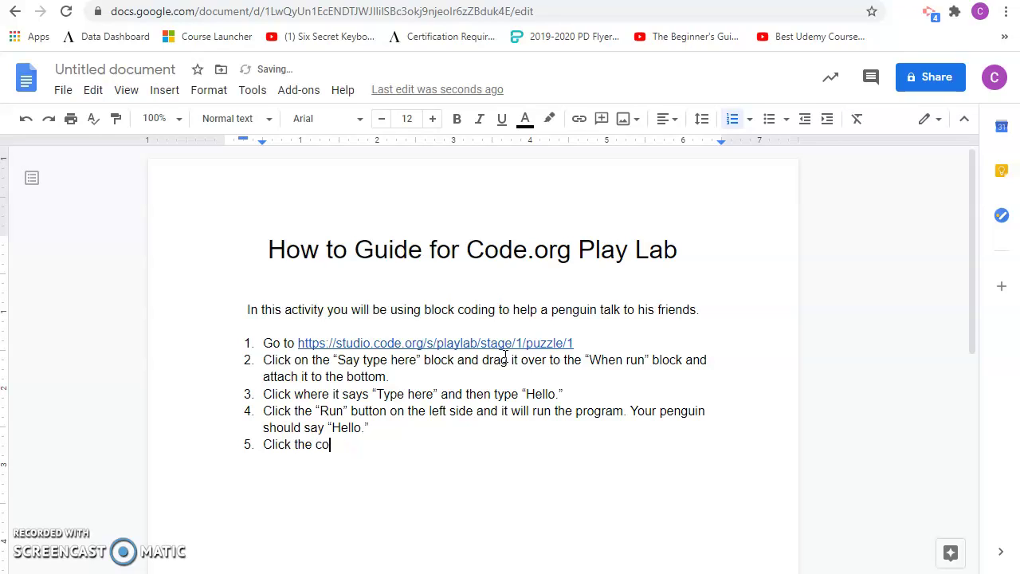
{"action": "type", "text": "\"Continu"}
{"action": "type", "text": "e\" button to move to th"}
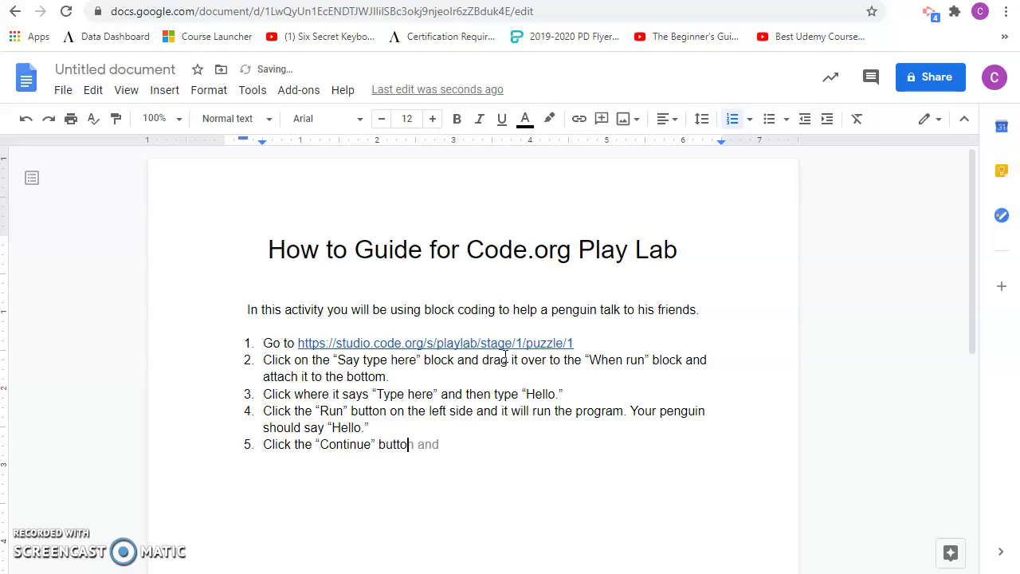
{"action": "type", "text": "e next activity."}
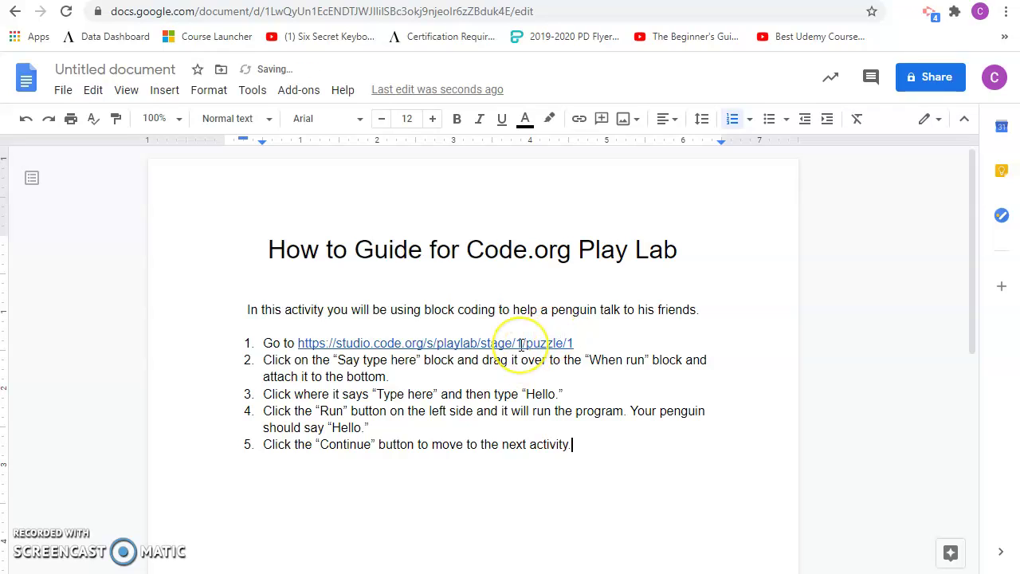
- Enter list item 6, "Continue through the activities until you finish the lesson.", and end the numbered list below it
{"action": "key", "text": "Return"}
{"action": "type", "text": "Continue thr"}
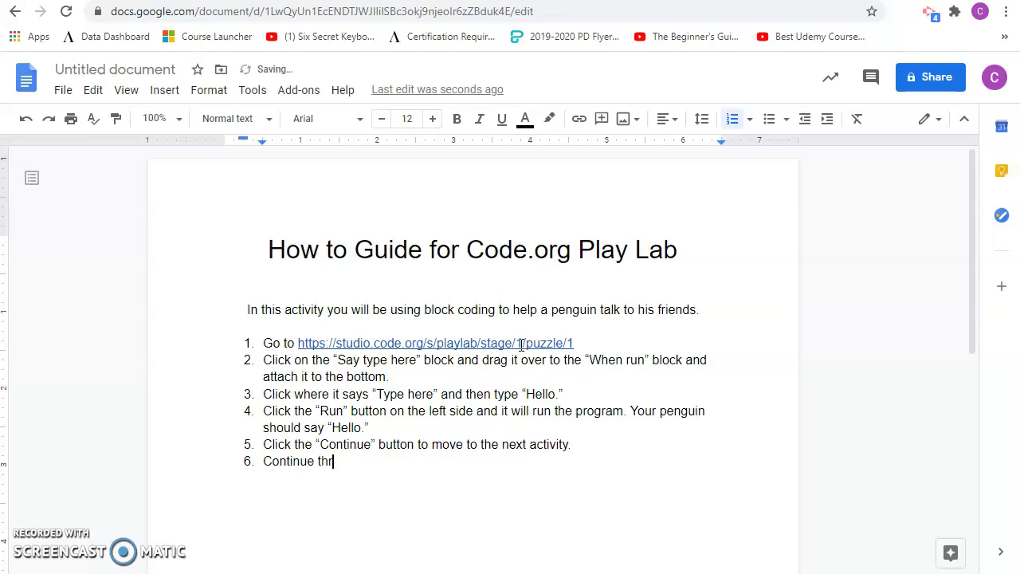
{"action": "type", "text": "ough the activies"}
{"action": "type", "text": " untile"}
{"action": "key", "text": "BackSpace"}
{"action": "type", "text": "y"}
{"action": "type", "text": "0u"}
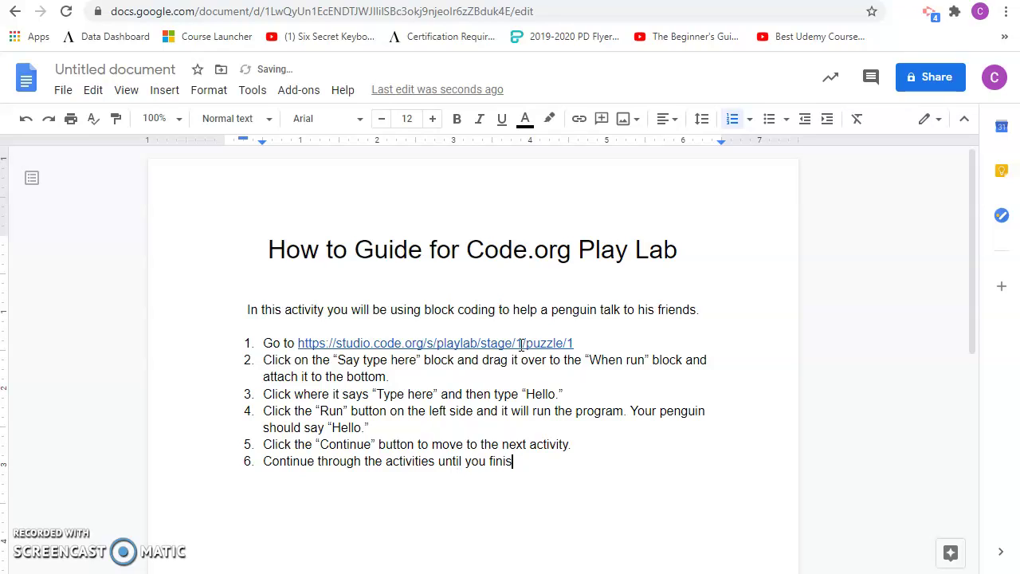
{"action": "type", "text": "sson."}
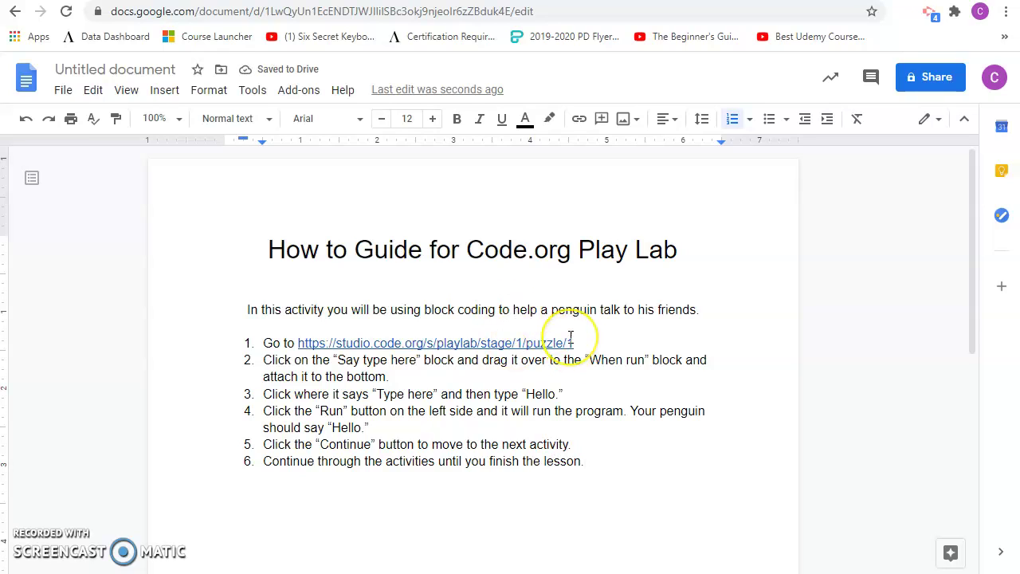
{"action": "key", "text": "Return"}
{"action": "key", "text": "Return"}
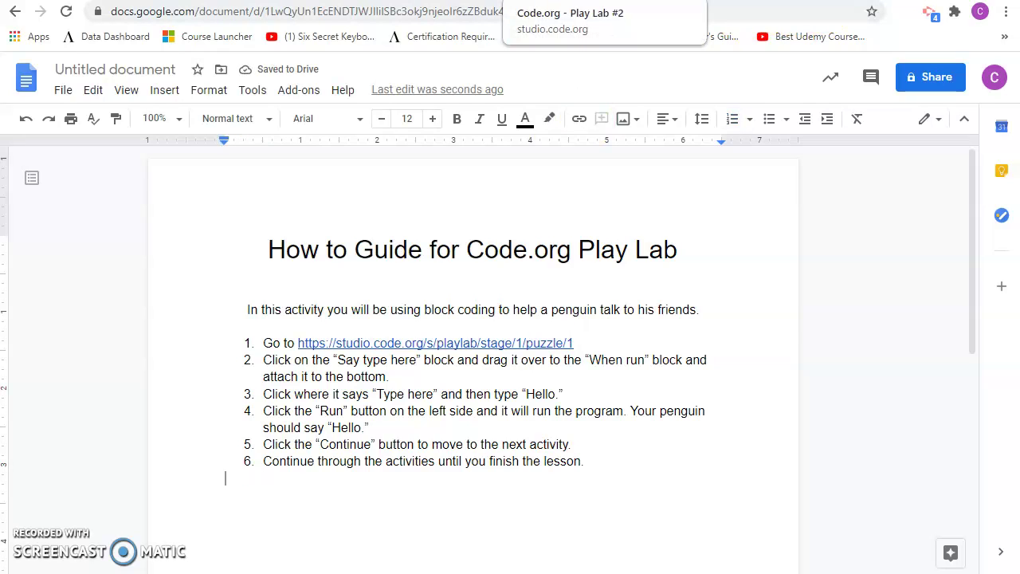
- Switch to the Canvas assignment and review the example guide and the required Docs formatting features
{"action": "left_click", "coordinate": [568, 0]}
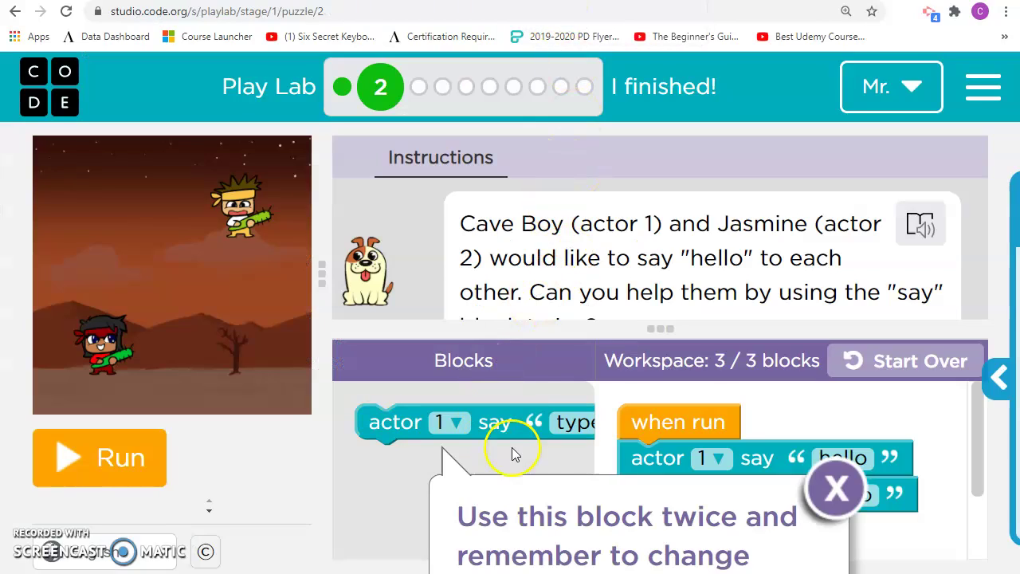
{"action": "left_click", "coordinate": [435, 0]}
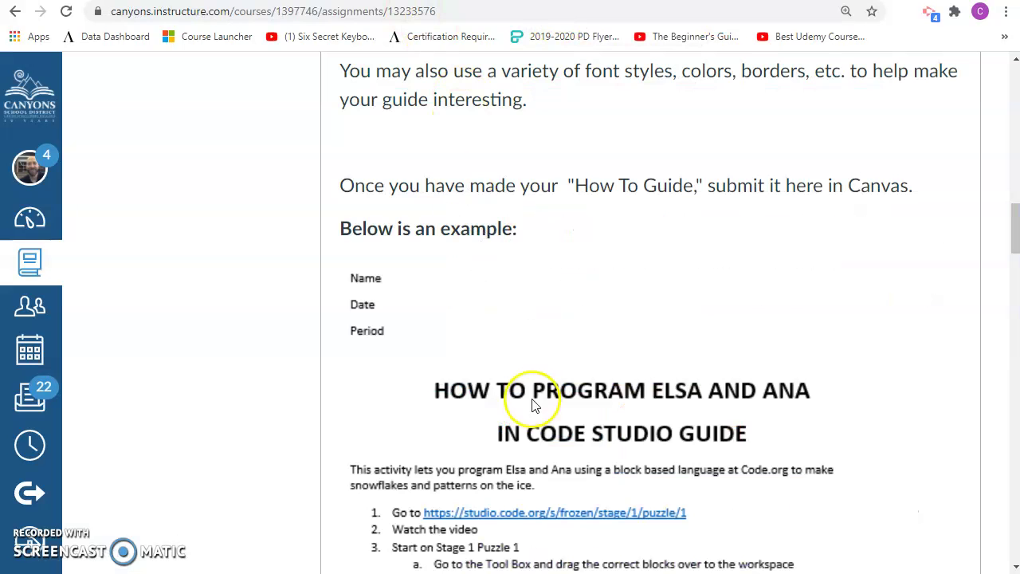
{"action": "scroll", "coordinate": [536, 413], "scroll_direction": "down", "scroll_amount": 3}
{"action": "scroll", "coordinate": [535, 417], "scroll_direction": "down", "scroll_amount": 13}
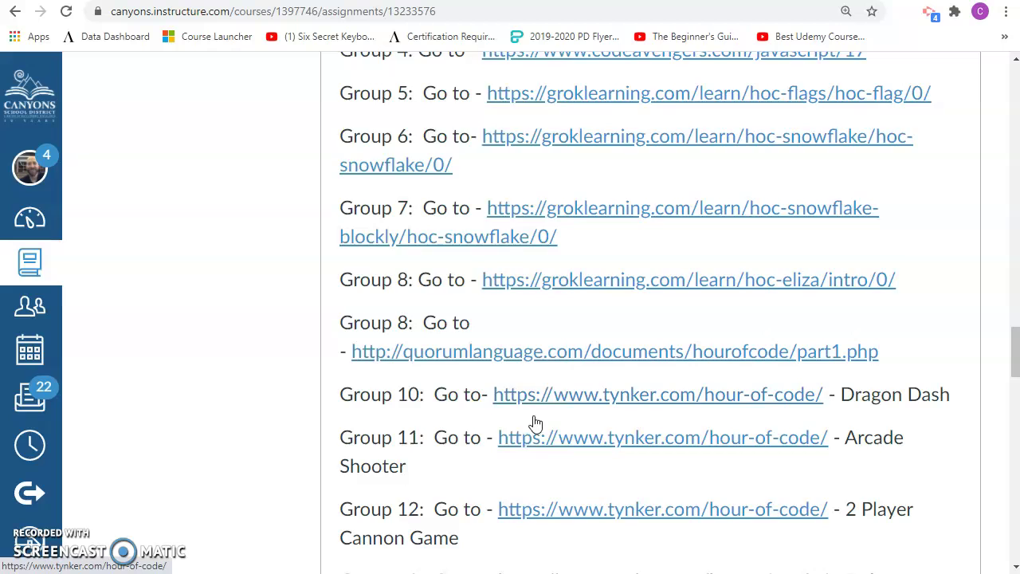
{"action": "scroll", "coordinate": [534, 419], "scroll_direction": "up", "scroll_amount": 7}
{"action": "scroll", "coordinate": [534, 419], "scroll_direction": "up", "scroll_amount": 12}
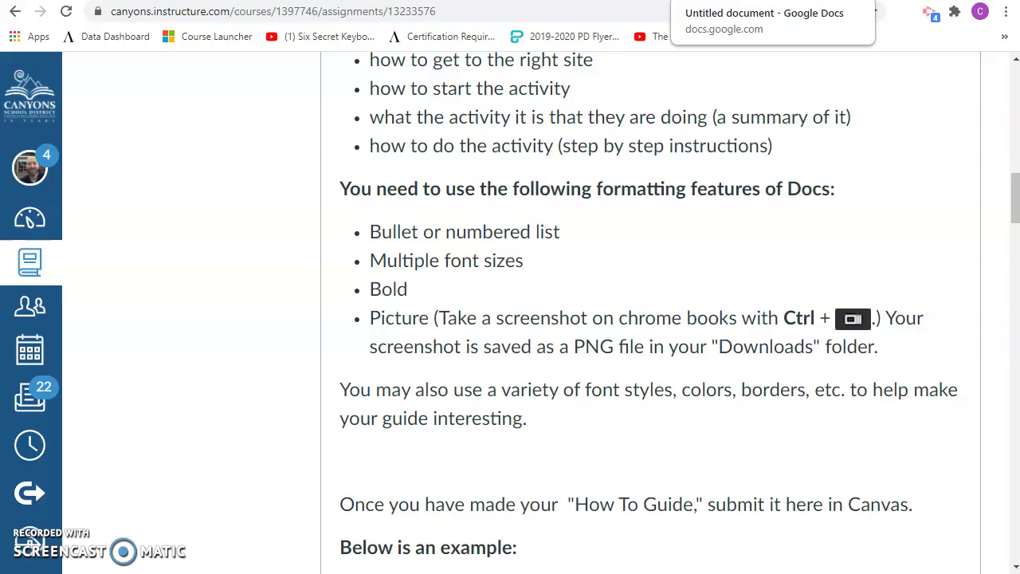
- Capture a screenshot of Code.org Play Lab puzzle 2 and paste it below the numbered list in Google Docs
{"action": "left_click", "coordinate": [549, 1]}
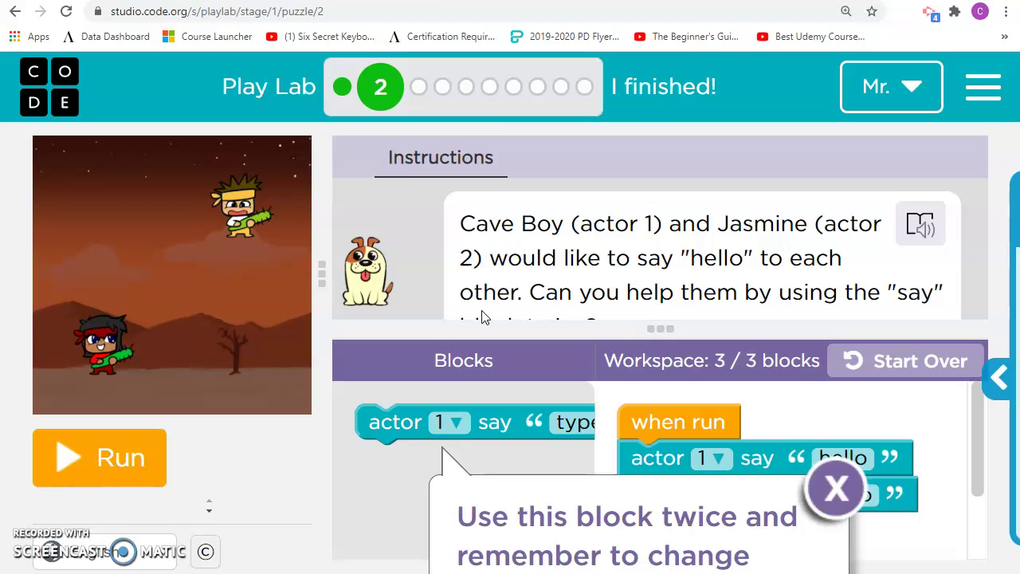
{"action": "left_click", "coordinate": [638, 1]}
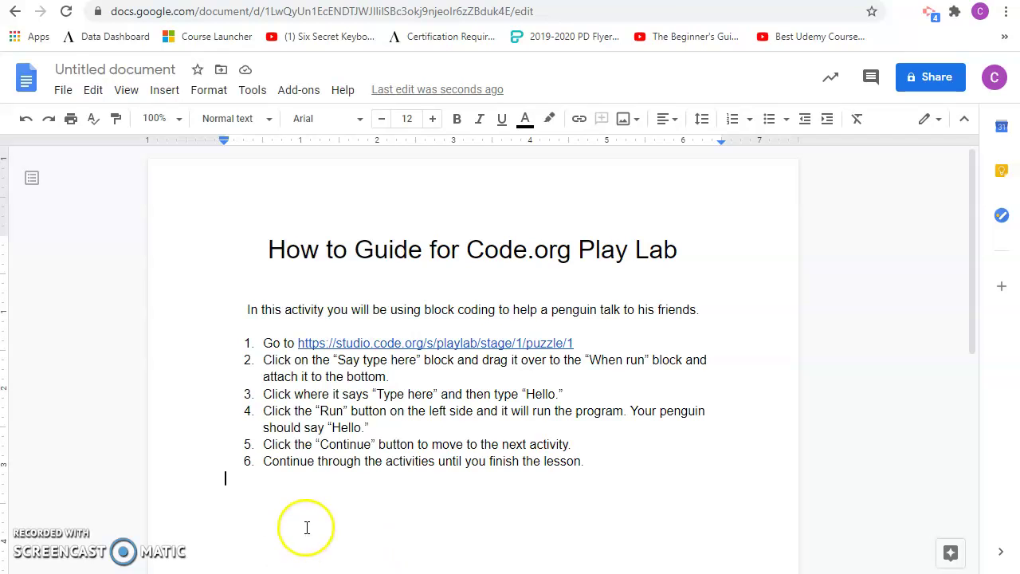
{"action": "right_click", "coordinate": [343, 502]}
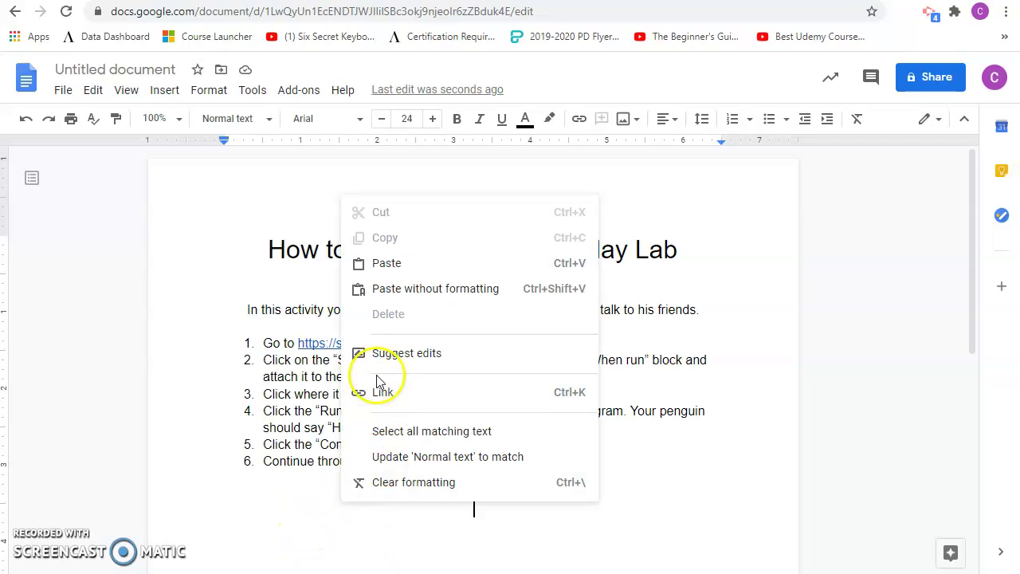
{"action": "left_click", "coordinate": [391, 268]}
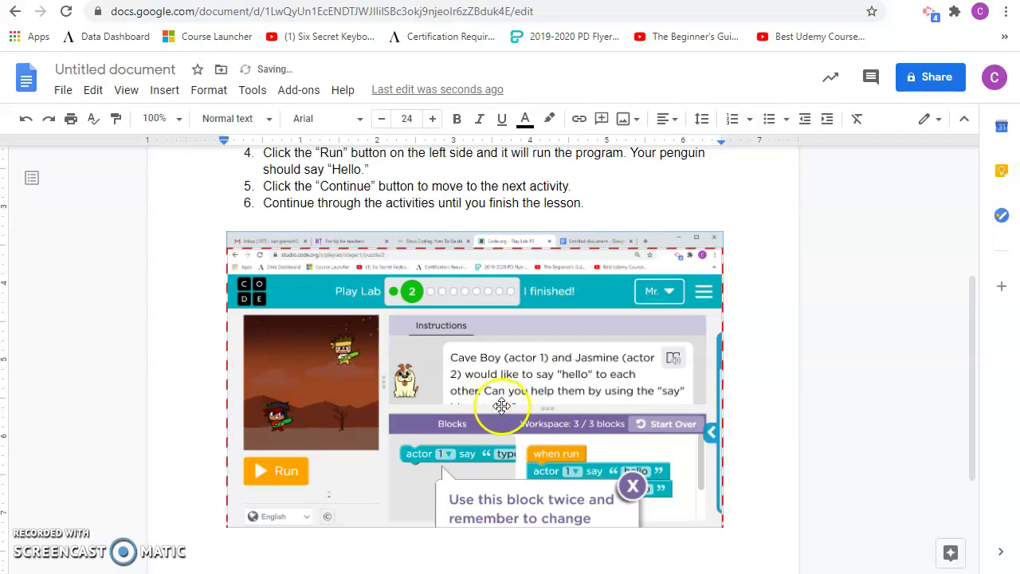
- Delete the pasted puzzle 2 screenshot from below the numbered list
{"action": "scroll", "coordinate": [516, 414], "scroll_direction": "up", "scroll_amount": 3}
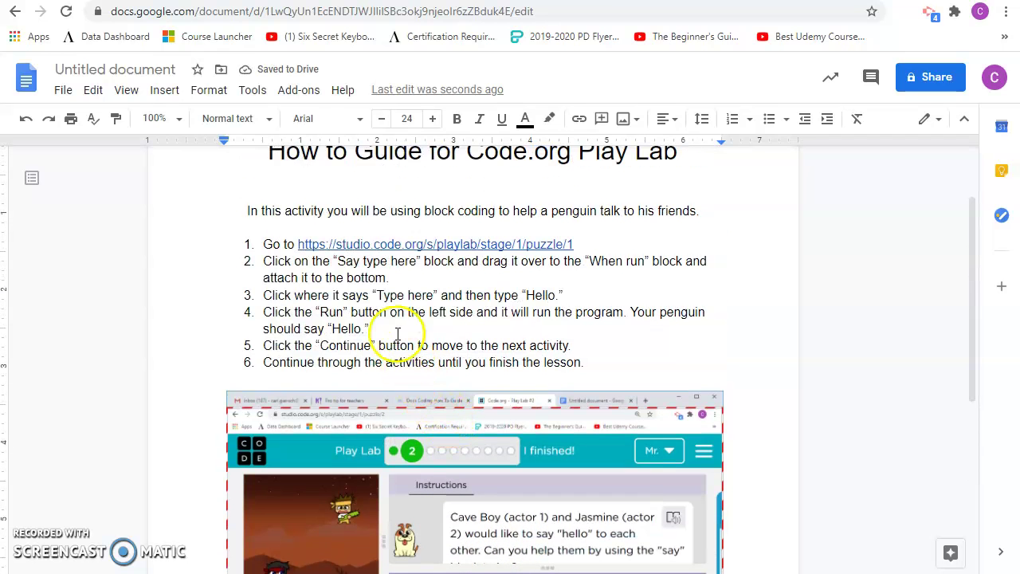
{"action": "scroll", "coordinate": [755, 478], "scroll_direction": "down", "scroll_amount": 4}
{"action": "scroll", "coordinate": [733, 462], "scroll_direction": "up", "scroll_amount": 1}
{"action": "left_click", "coordinate": [742, 465]}
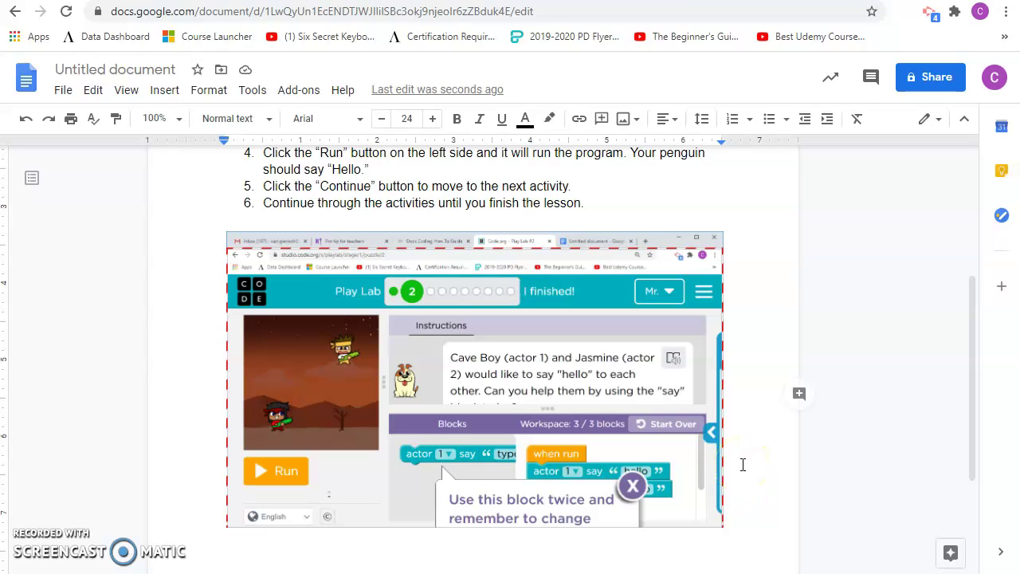
{"action": "key", "text": "BackSpace"}
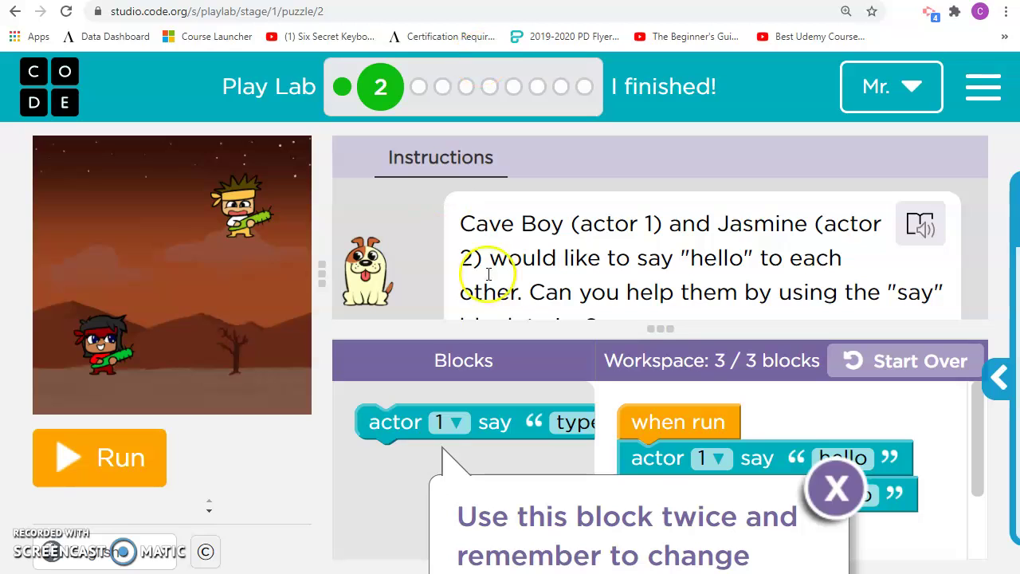
- Open Play Lab puzzle 1 in Code.org, capture a screenshot of it, and paste it below the numbered list in Google Docs
{"action": "left_click", "coordinate": [342, 87]}
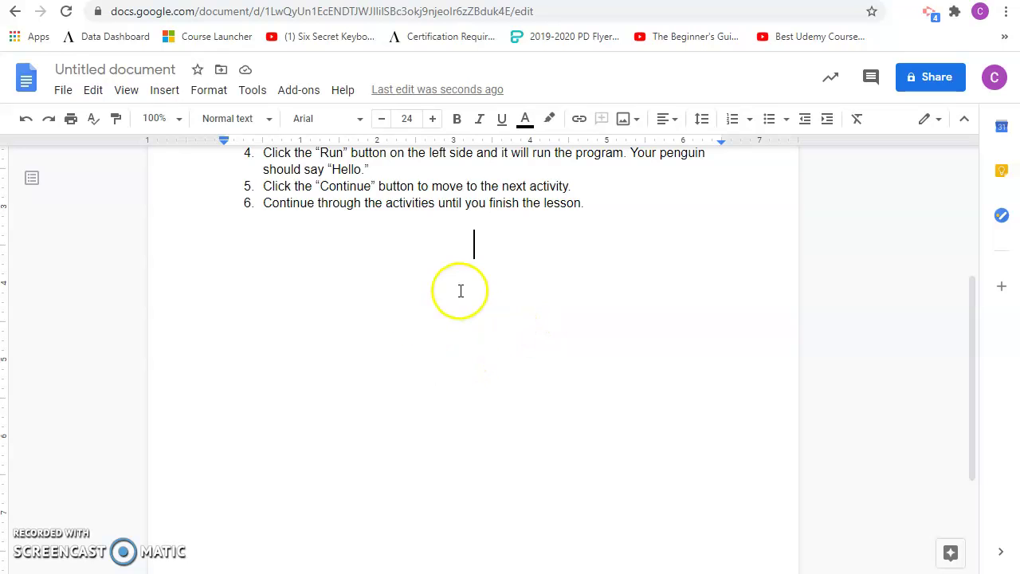
{"action": "right_click", "coordinate": [482, 279]}
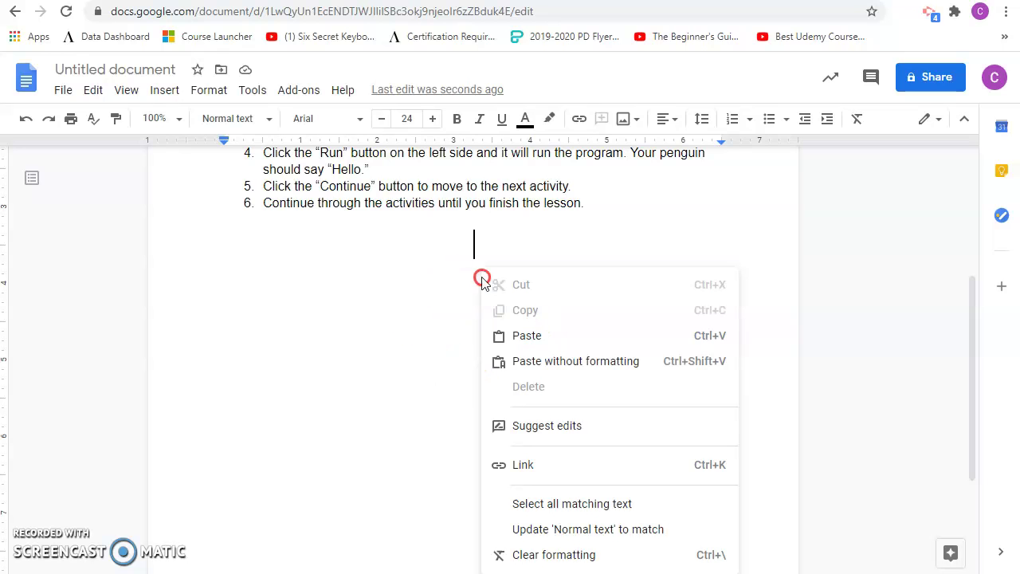
{"action": "left_click", "coordinate": [526, 338]}
- Review the guide's numbered instructions against the pasted puzzle 1 screenshot
{"action": "scroll", "coordinate": [644, 371], "scroll_direction": "up", "scroll_amount": 3}
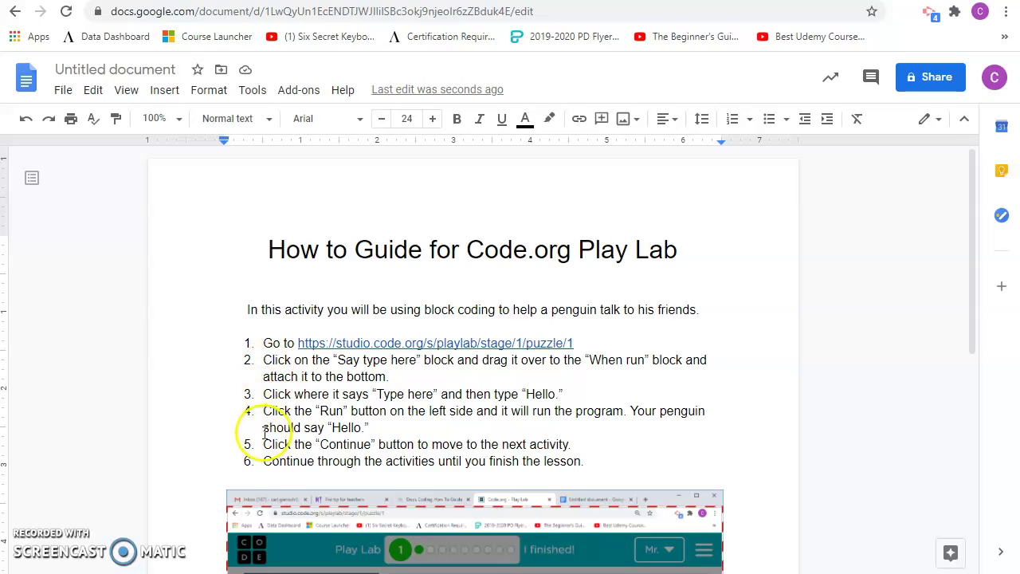
{"action": "scroll", "coordinate": [269, 465], "scroll_direction": "down", "scroll_amount": 2}
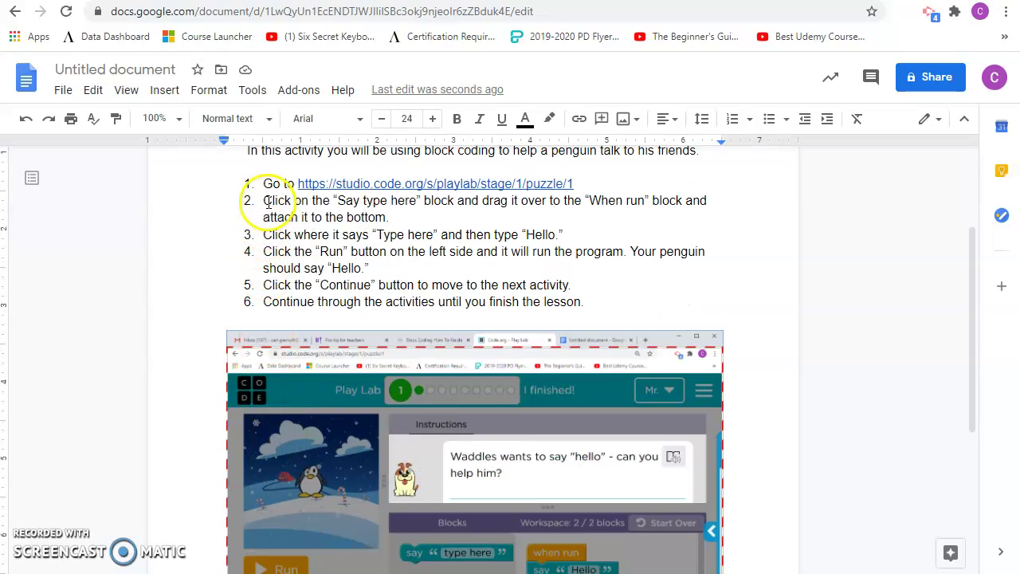
{"action": "scroll", "coordinate": [333, 347], "scroll_direction": "down", "scroll_amount": 1}
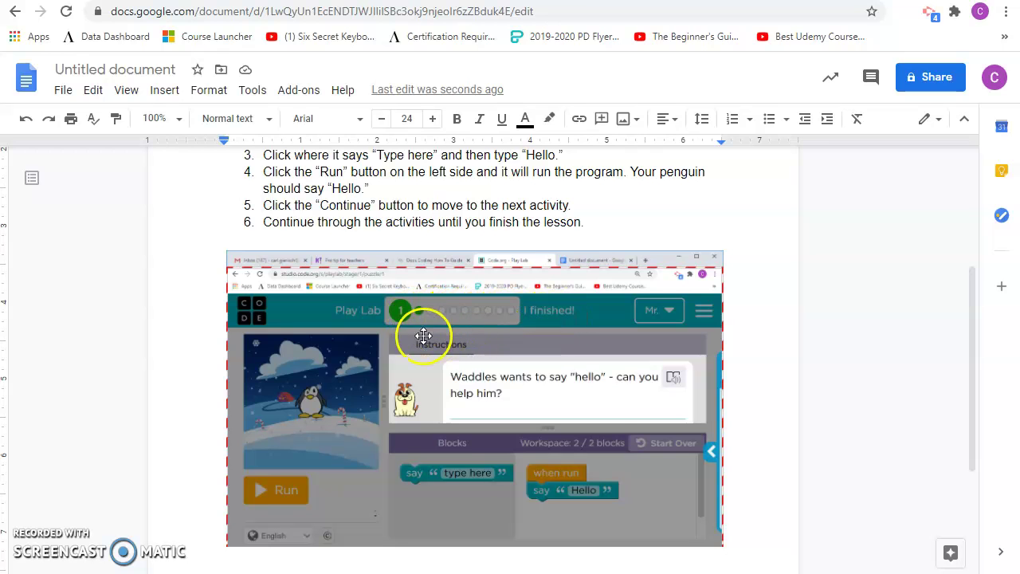
{"action": "scroll", "coordinate": [420, 334], "scroll_direction": "up", "scroll_amount": 2}
{"action": "scroll", "coordinate": [415, 396], "scroll_direction": "down", "scroll_amount": 1}
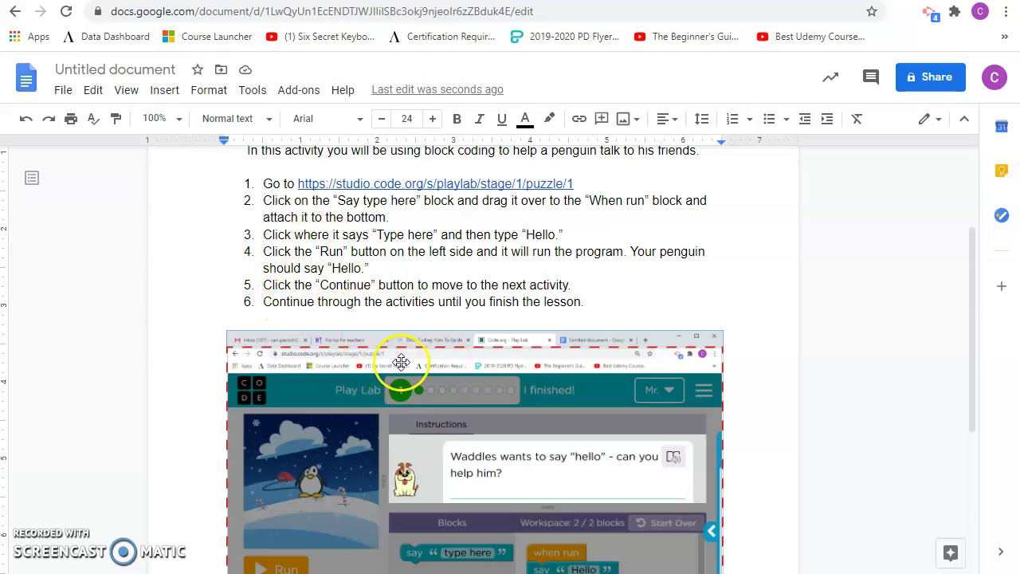
{"action": "scroll", "coordinate": [472, 346], "scroll_direction": "down", "scroll_amount": 2}
{"action": "scroll", "coordinate": [664, 448], "scroll_direction": "up", "scroll_amount": 1}
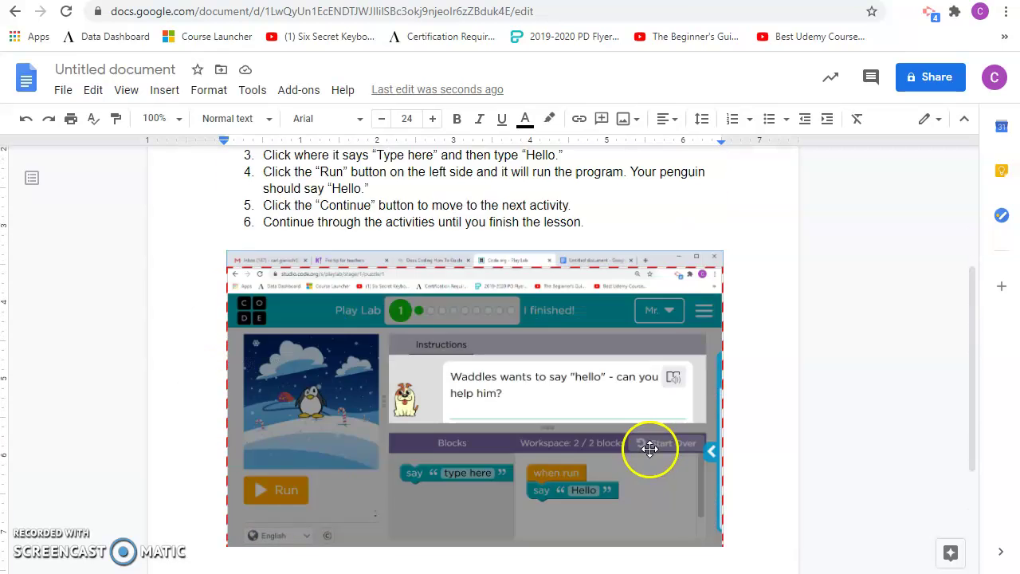
{"action": "scroll", "coordinate": [647, 448], "scroll_direction": "up", "scroll_amount": 3}
{"action": "scroll", "coordinate": [645, 440], "scroll_direction": "down", "scroll_amount": 2}
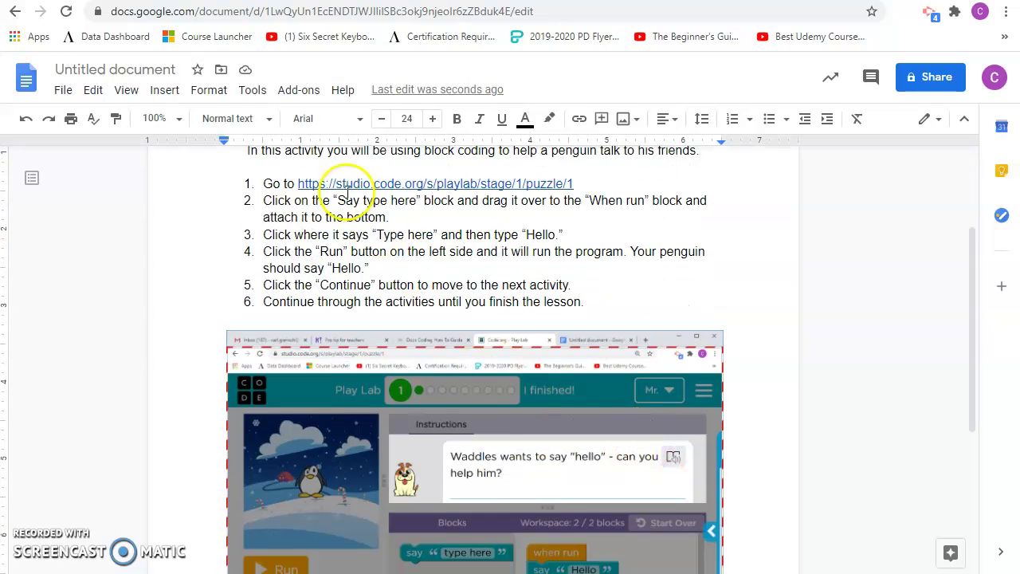
- Switch to the Canvas assignment and check the required information and formatting features for the guide
{"action": "left_click", "coordinate": [426, 0]}
{"action": "scroll", "coordinate": [501, 292], "scroll_direction": "up", "scroll_amount": 2}
{"action": "scroll", "coordinate": [490, 301], "scroll_direction": "down", "scroll_amount": 1}
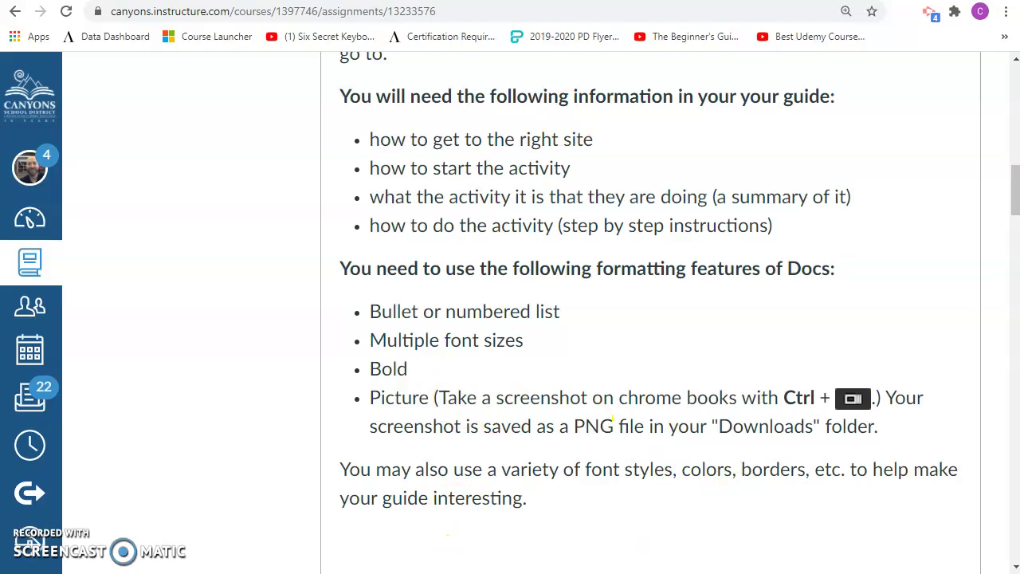
- Return to Google Docs and make the title "How to Guide for Code.org Play Lab" bold
{"action": "left_click", "coordinate": [561, 2]}
{"action": "scroll", "coordinate": [532, 216], "scroll_direction": "up", "scroll_amount": 2}
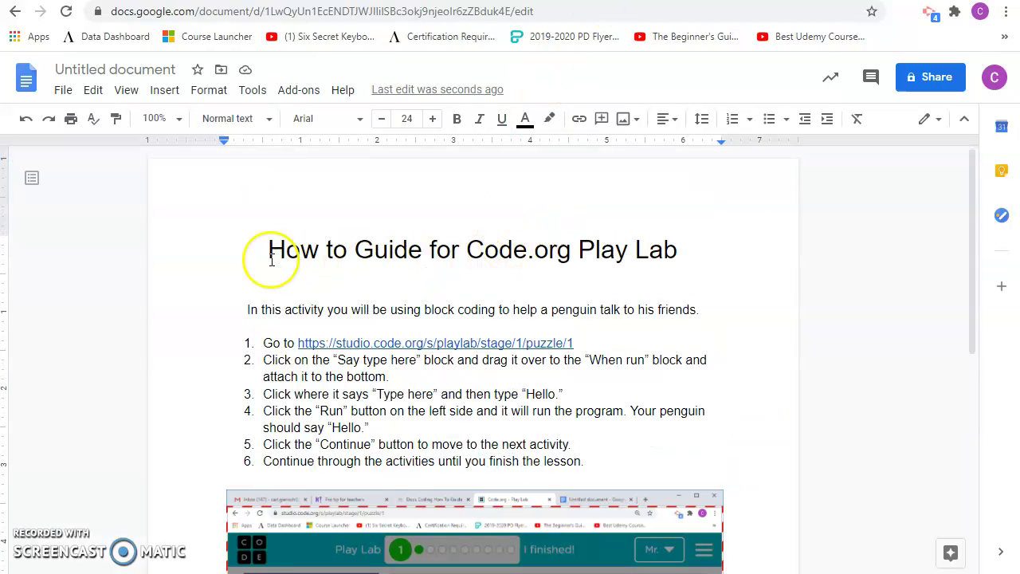
{"action": "left_click_drag", "start_coordinate": [268, 252], "coordinate": [684, 250]}
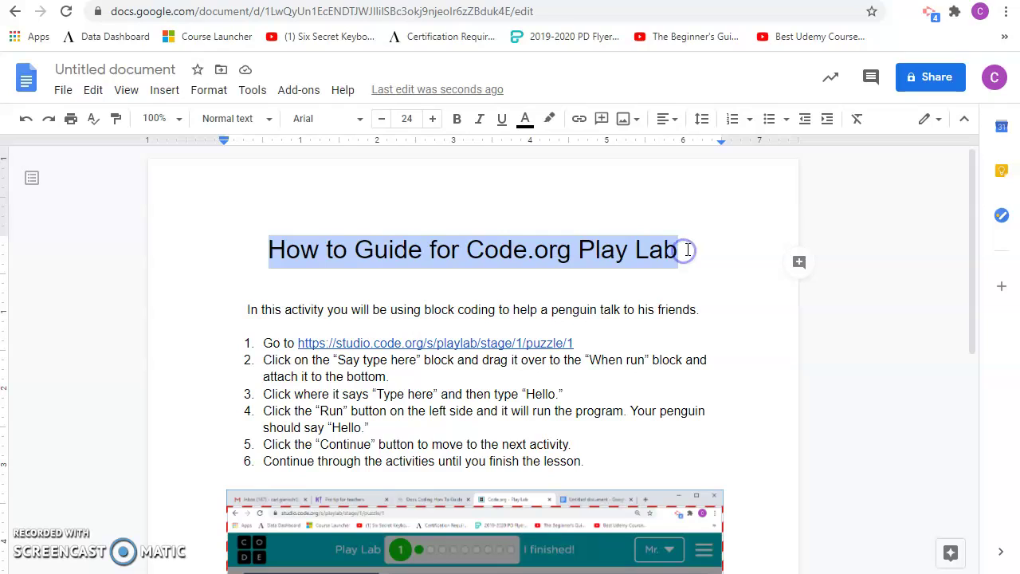
{"action": "key", "text": "ctrl+b"}
{"action": "left_click", "coordinate": [476, 288]}
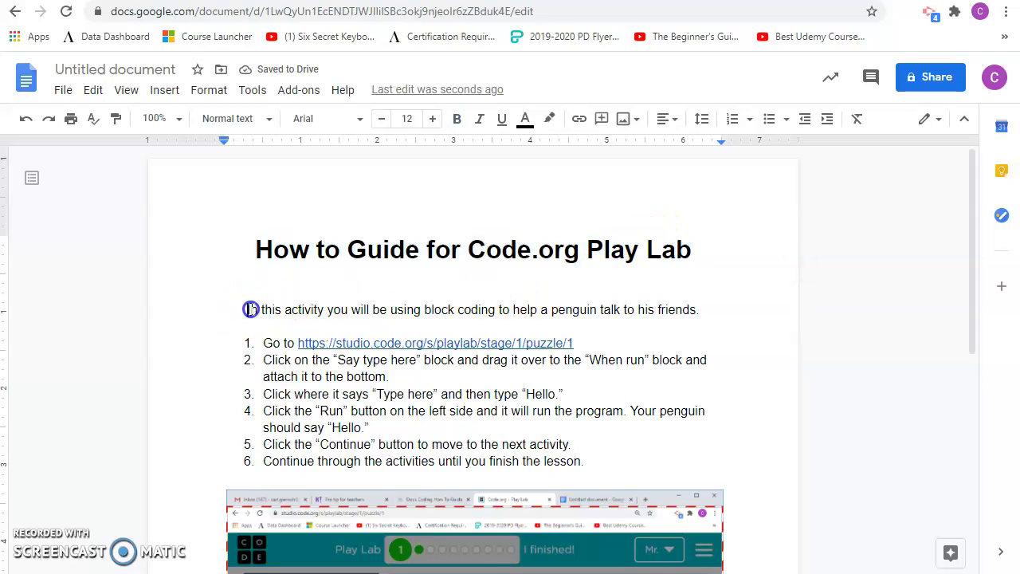
- Make the introductory sentence about helping a penguin talk to his friends bold and look over the finished guide
{"action": "left_click_drag", "start_coordinate": [250, 309], "coordinate": [665, 312]}
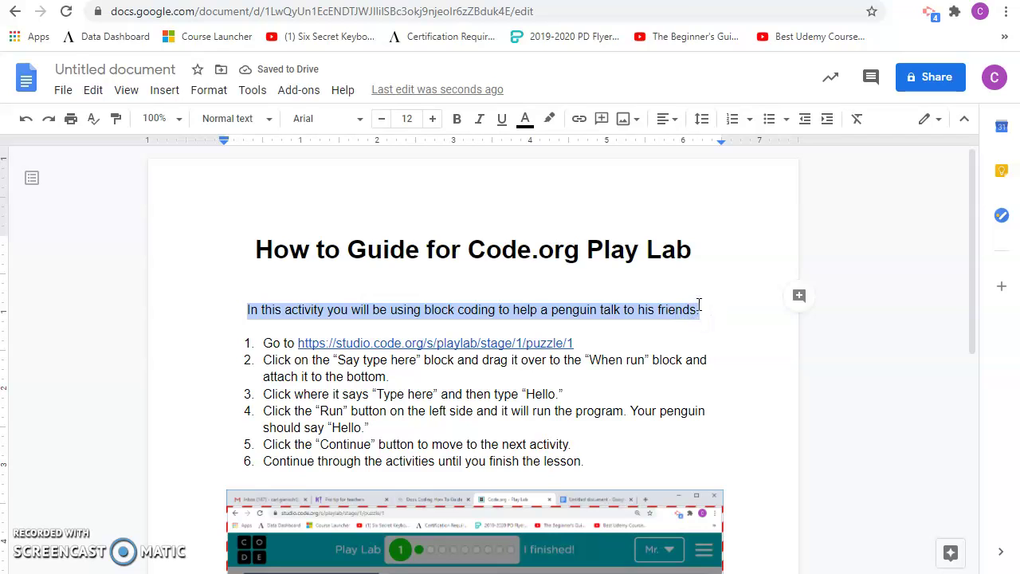
{"action": "key", "text": "ctrl+b"}
{"action": "left_click", "coordinate": [724, 337]}
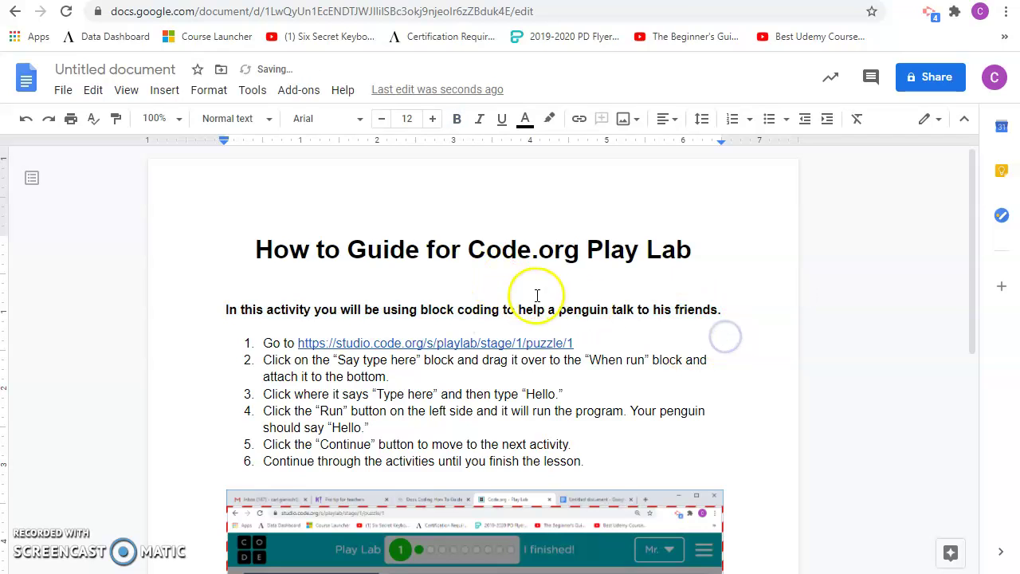
{"action": "scroll", "coordinate": [506, 350], "scroll_direction": "down", "scroll_amount": 7}
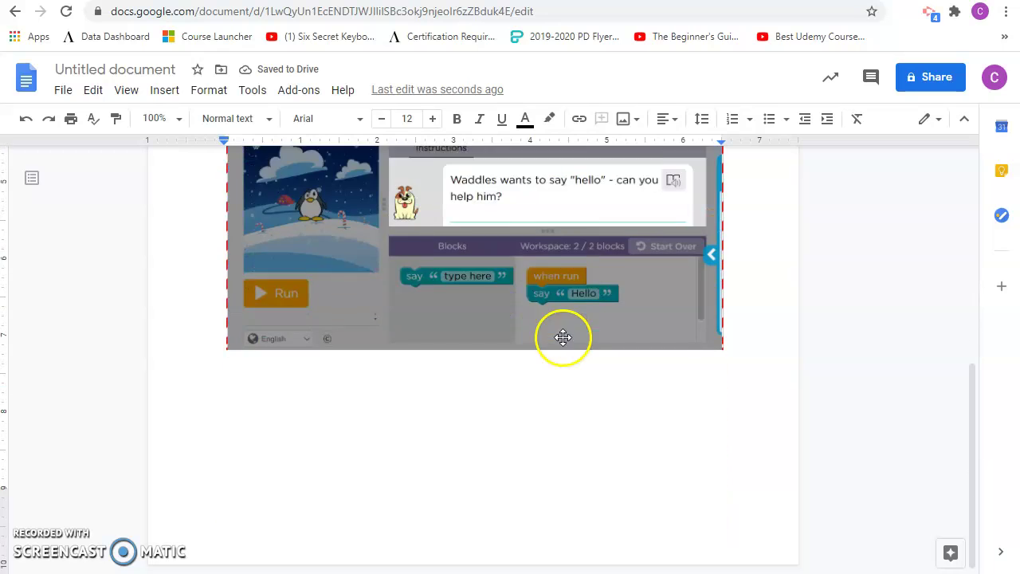
{"action": "scroll", "coordinate": [563, 338], "scroll_direction": "up", "scroll_amount": 4}
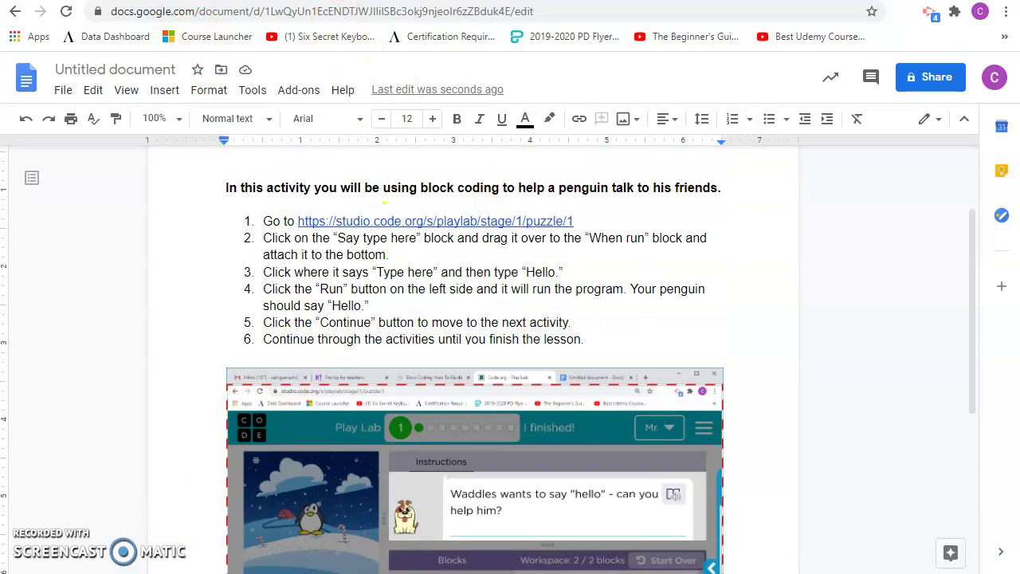